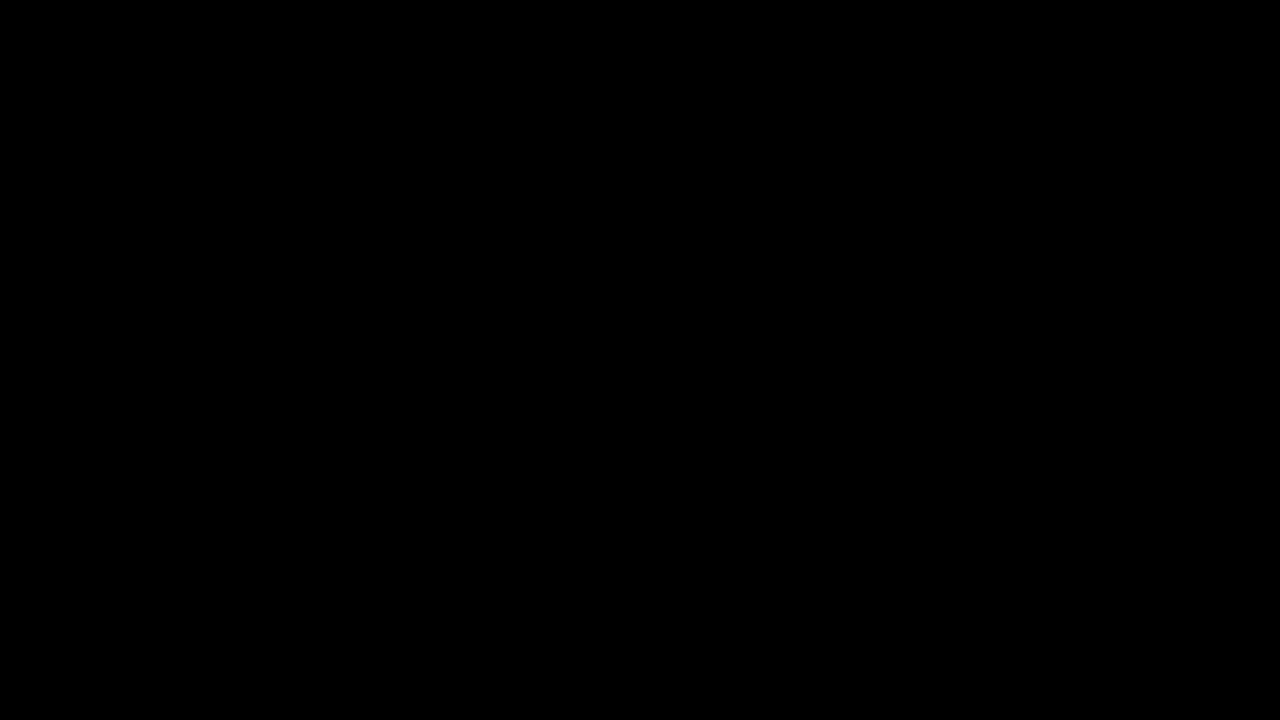
Step: Snap the terminal to the right half of the screen and launch Blender 2.77 with ./blender
click(622, 94)
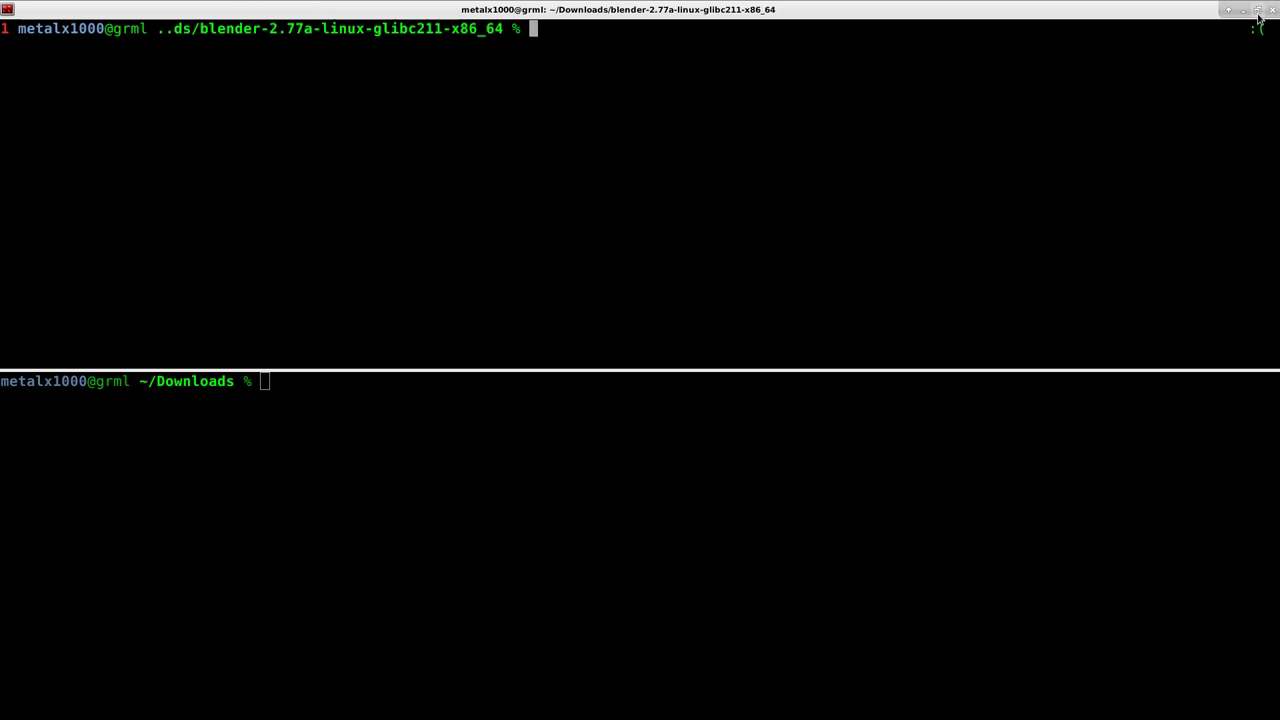
click(1258, 12)
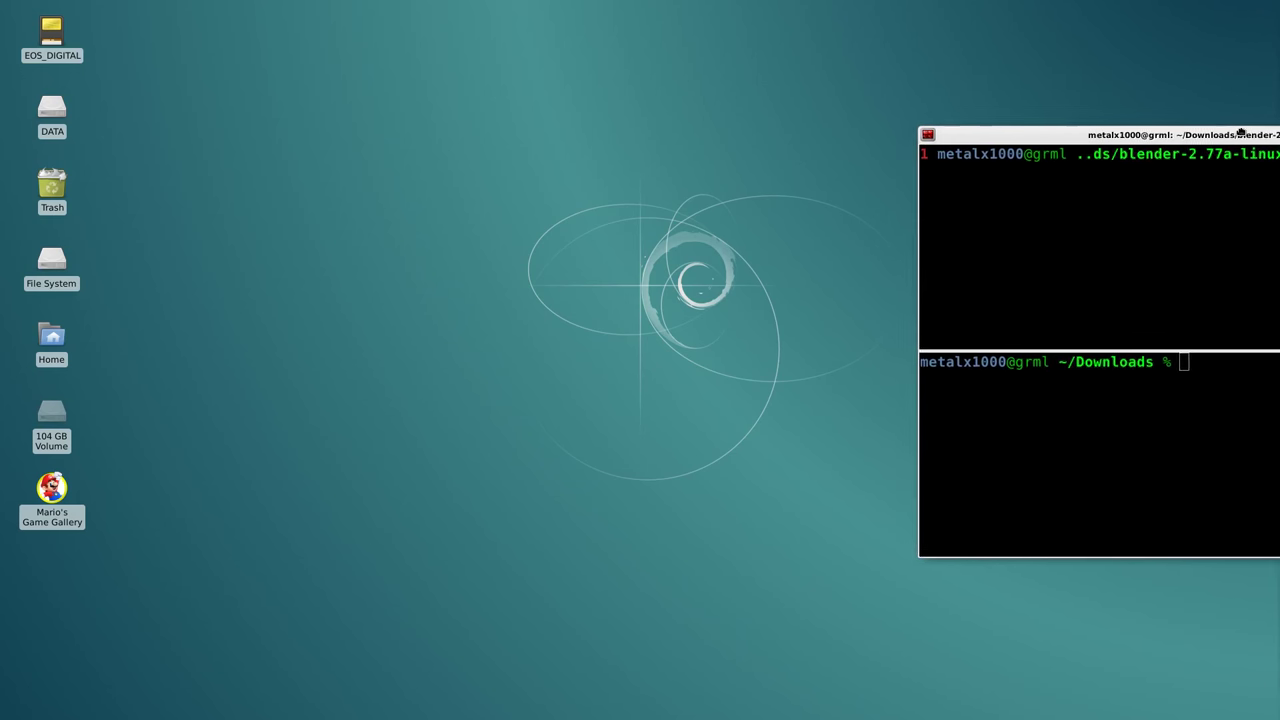
drag(1156, 58, 1277, 132)
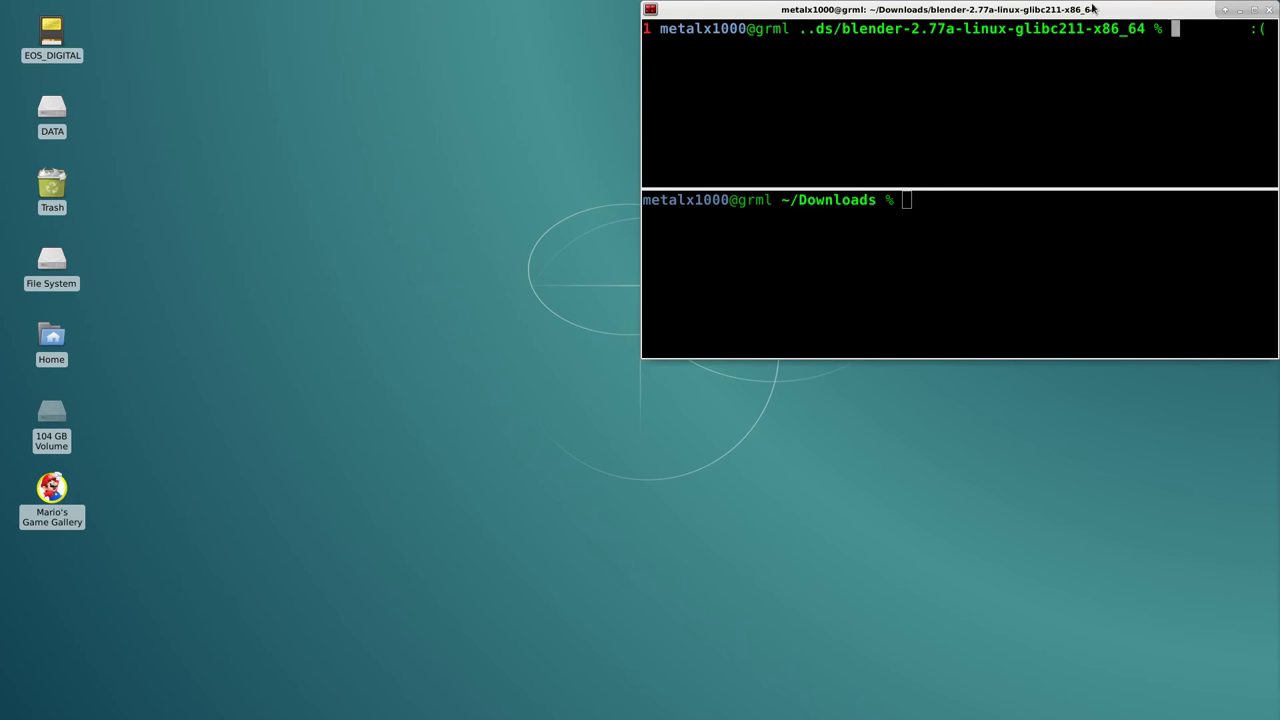
drag(1120, 12, 1276, 276)
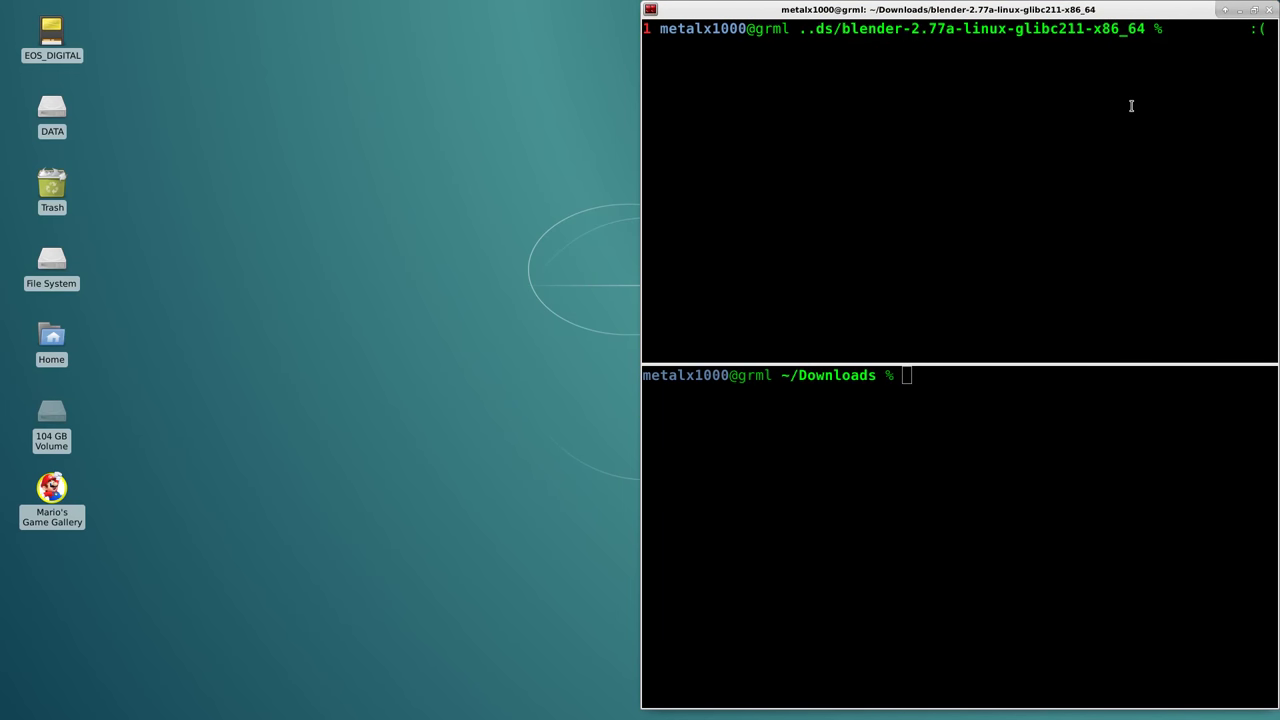
text(./blender)
key(Return)
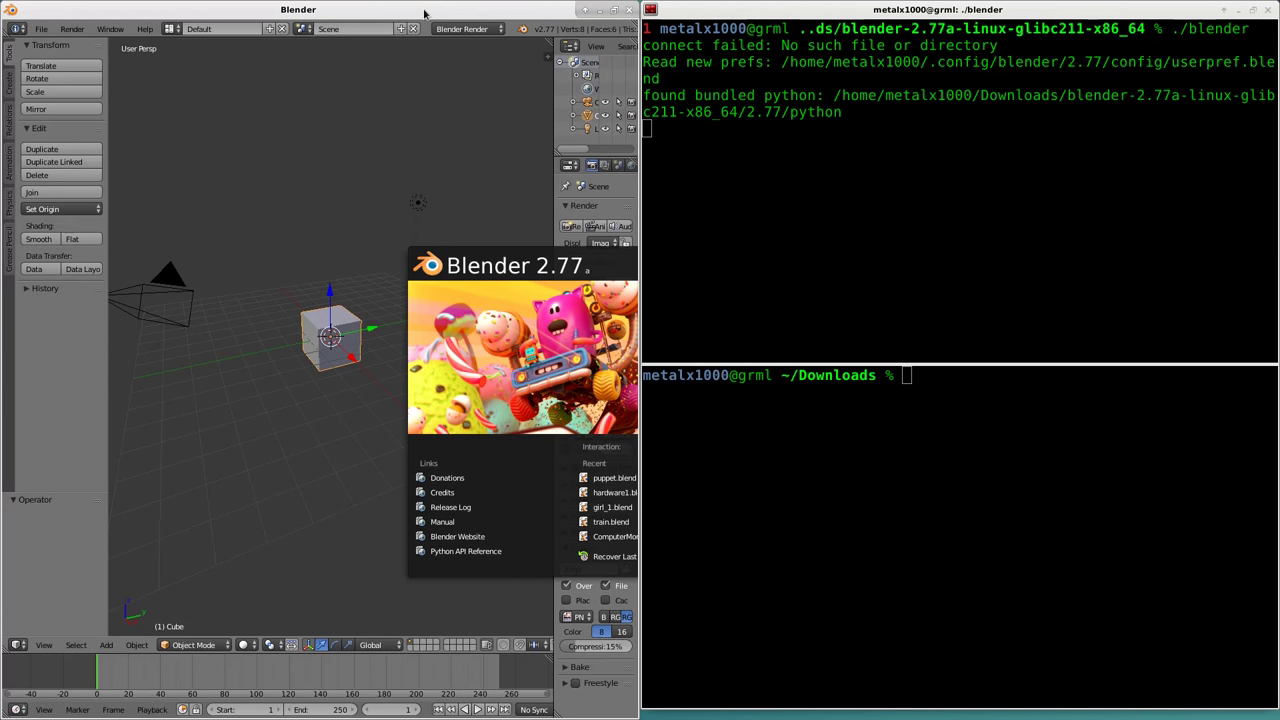
Step: Dismiss the splash screen and delete the default cube
click(466, 277)
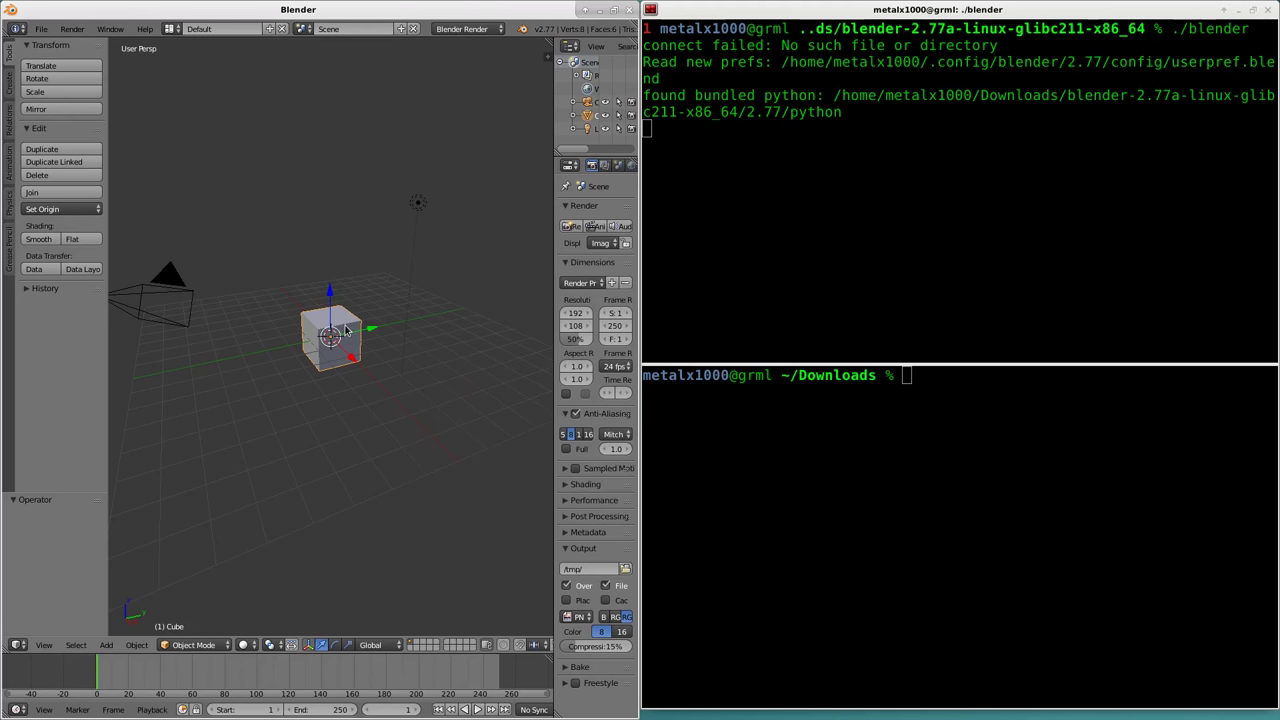
key(x)
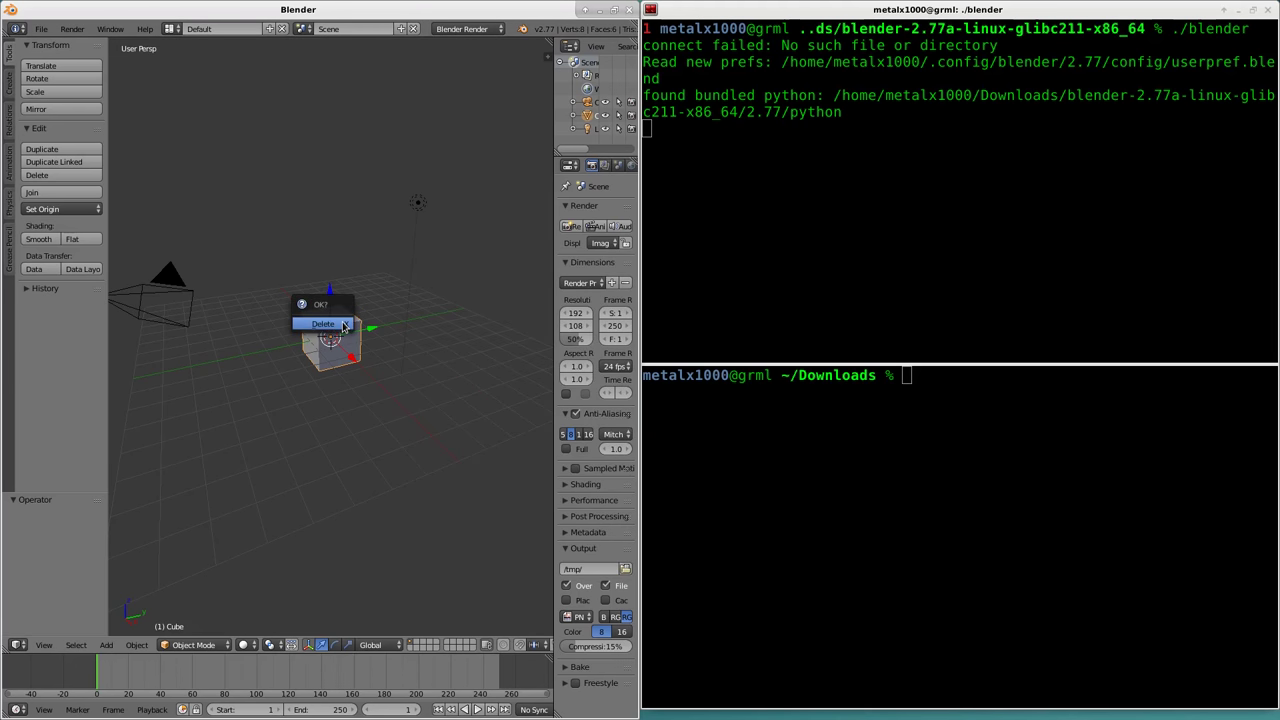
click(343, 325)
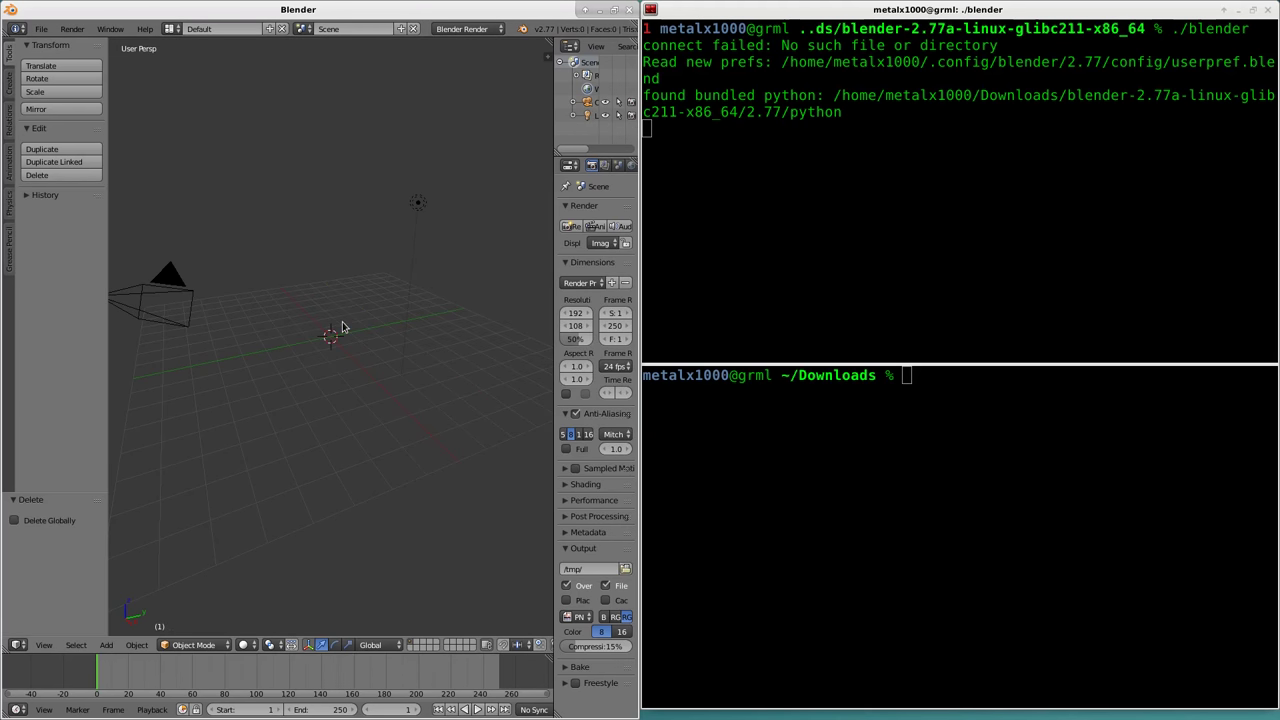
Step: Import puppet_2.dae from the Downloads folder as a Collada file
click(41, 28)
mouse_move(62, 269)
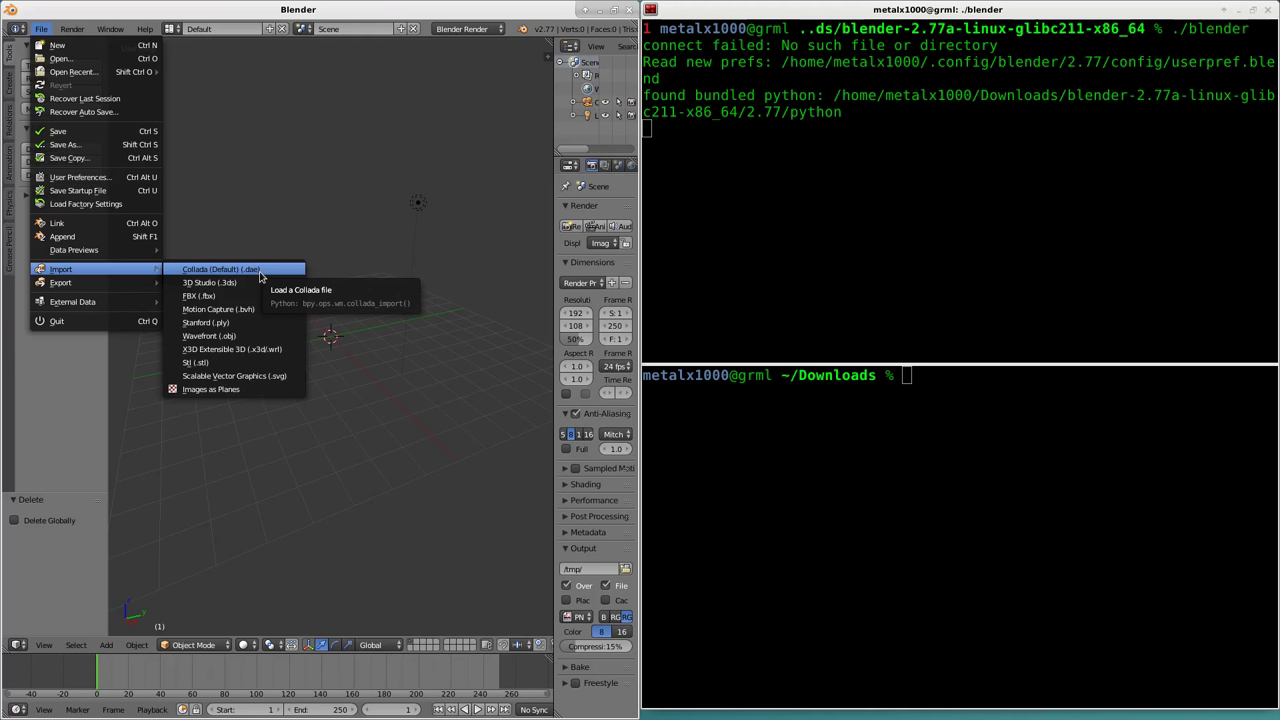
click(259, 270)
click(56, 279)
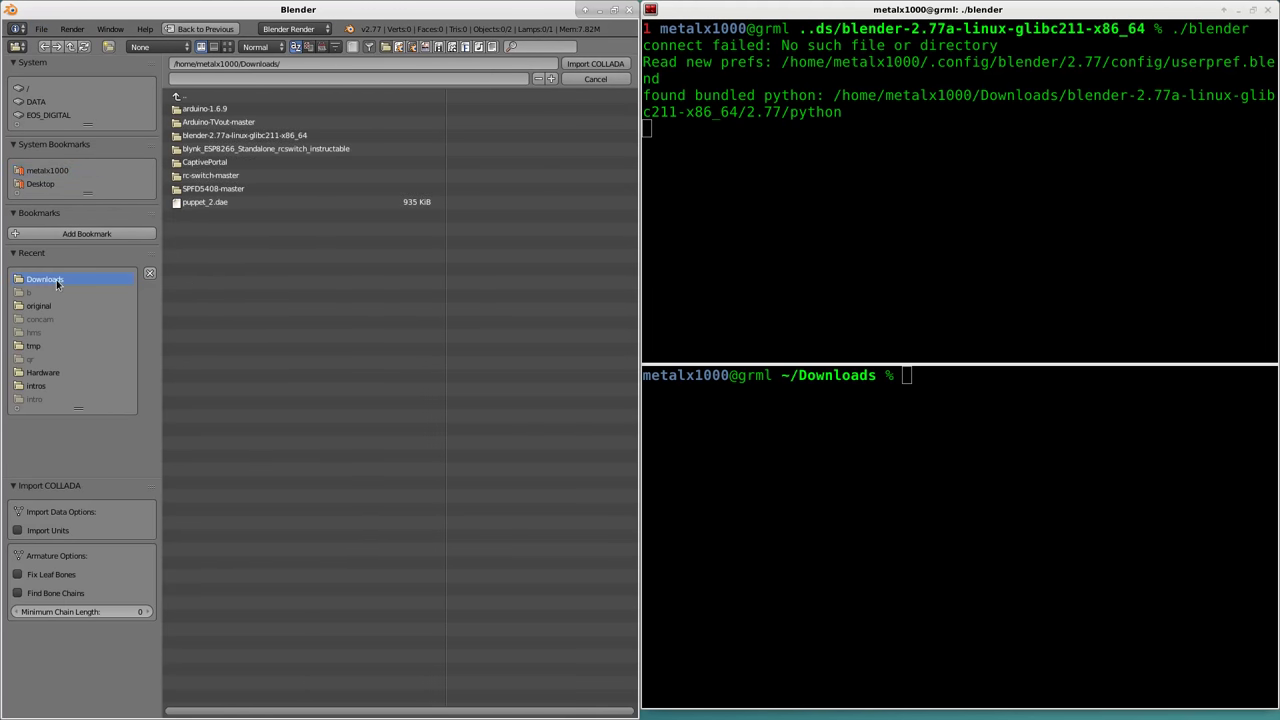
click(219, 205)
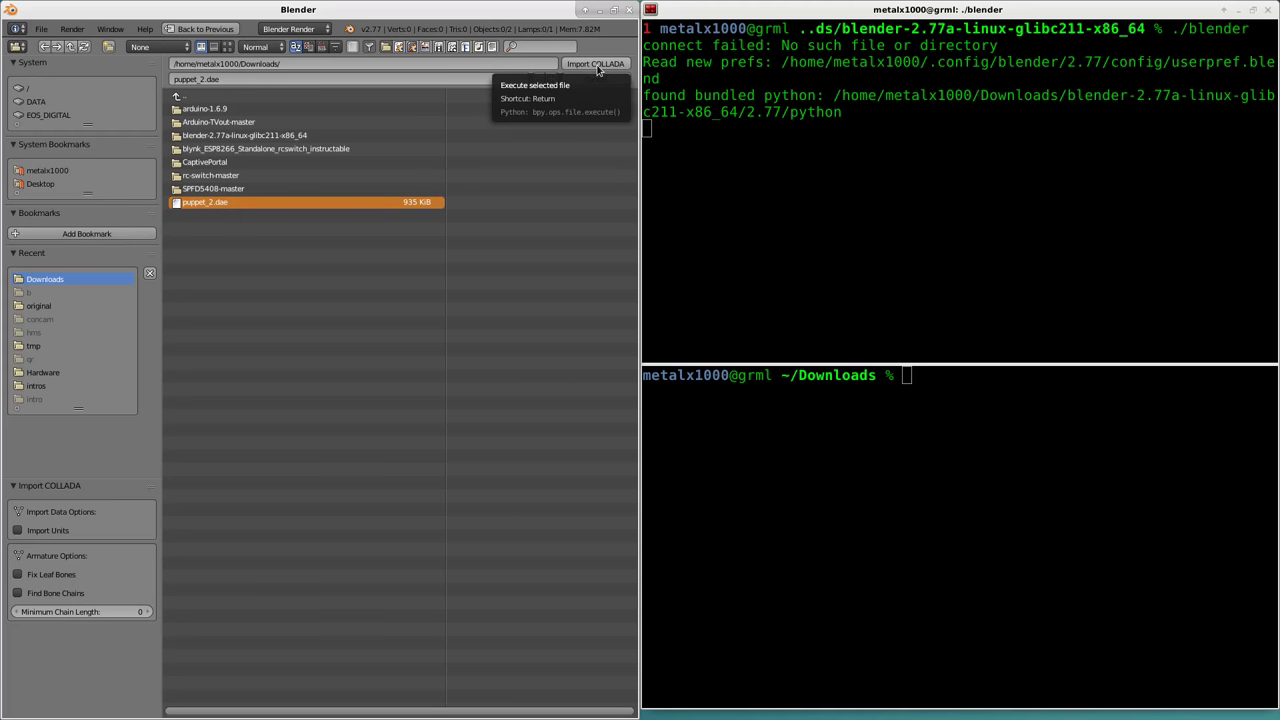
click(597, 66)
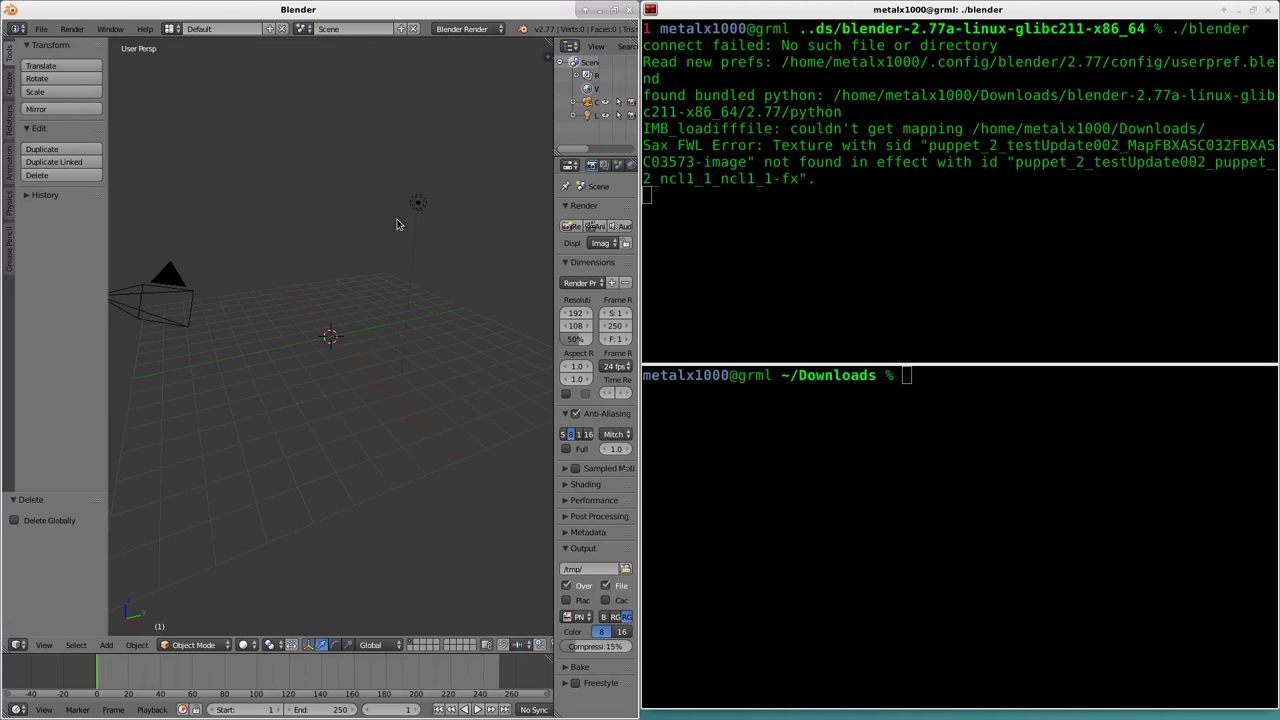
Step: Widen the properties column beside the 3D view and briefly pull down the operations log
drag(555, 145, 462, 145)
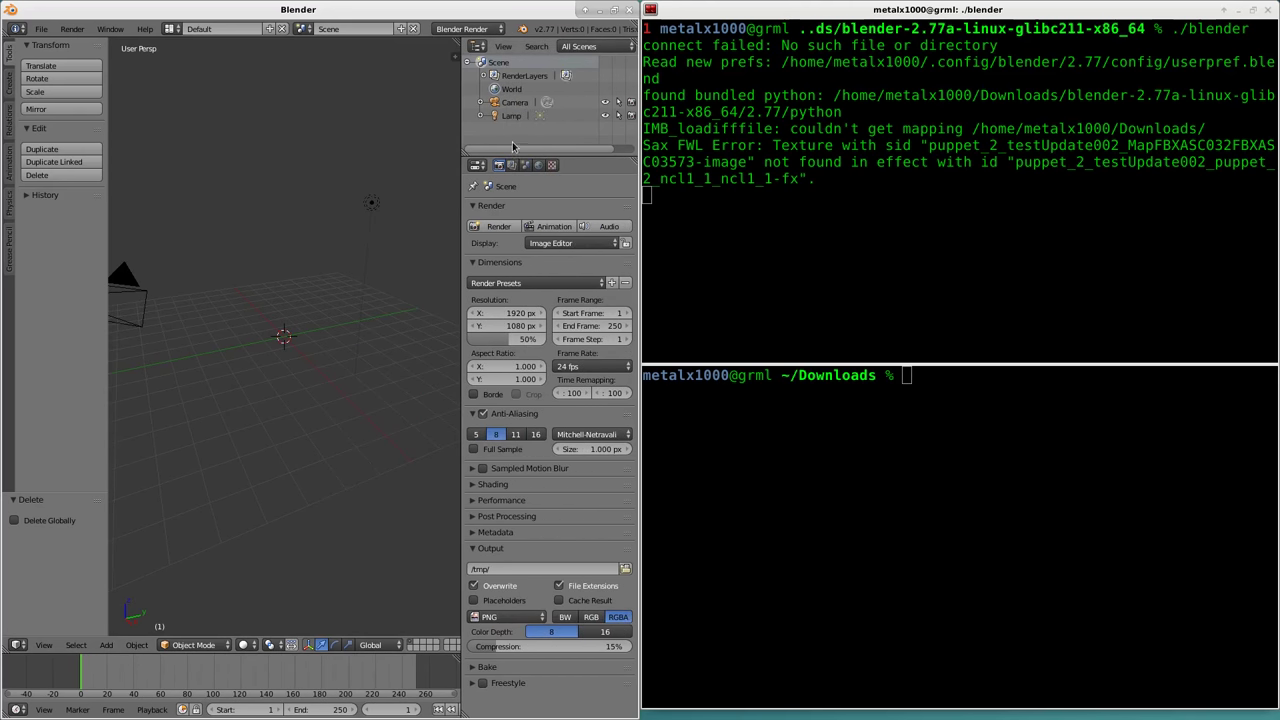
drag(460, 133, 499, 133)
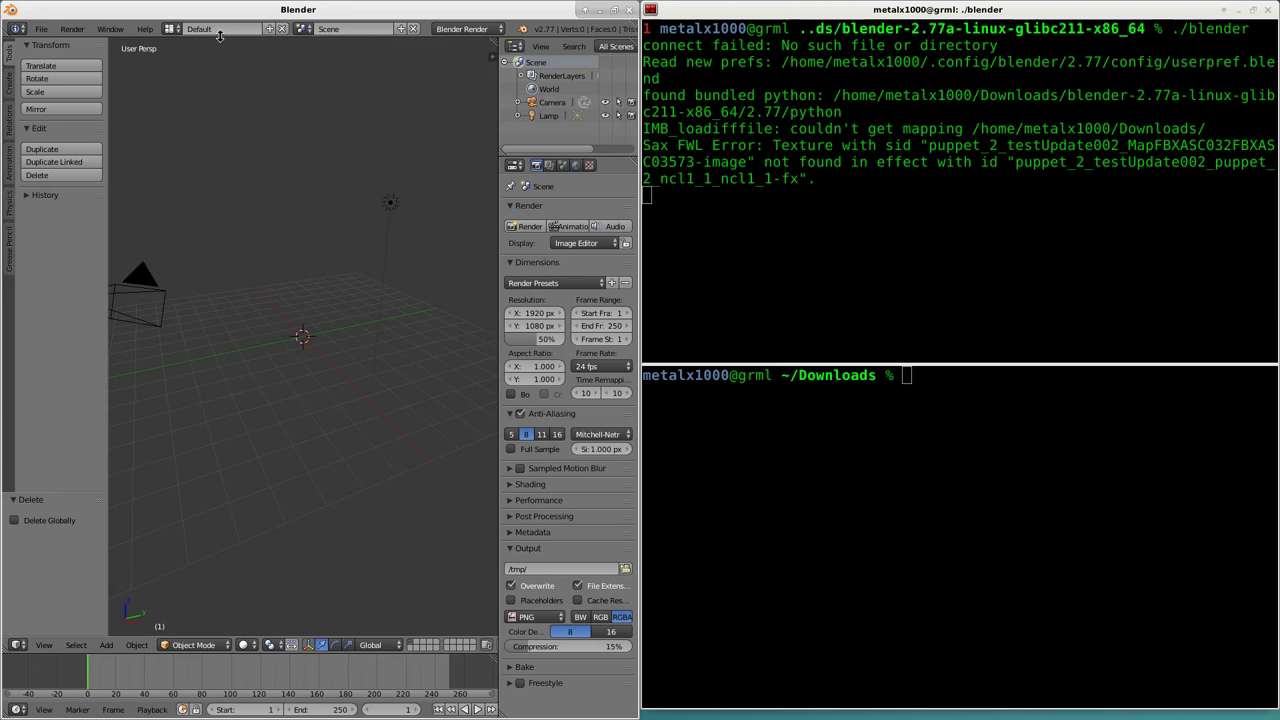
drag(220, 38, 227, 170)
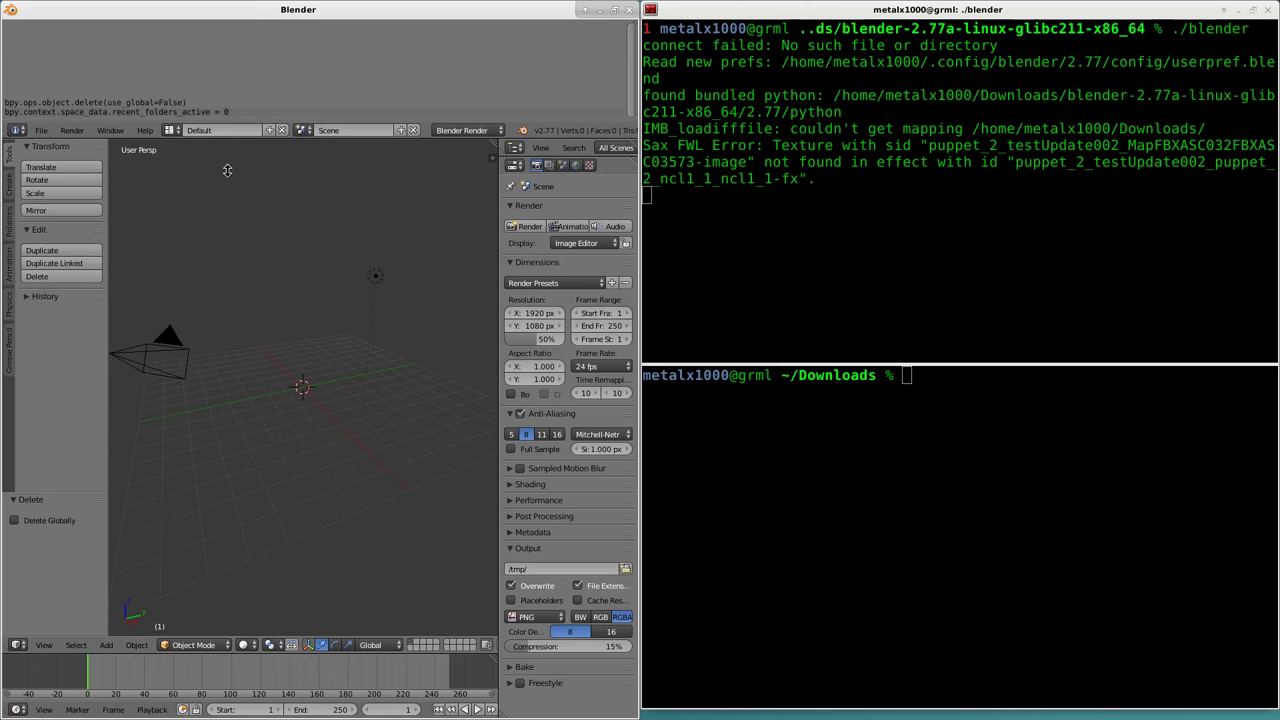
drag(227, 170, 227, 28)
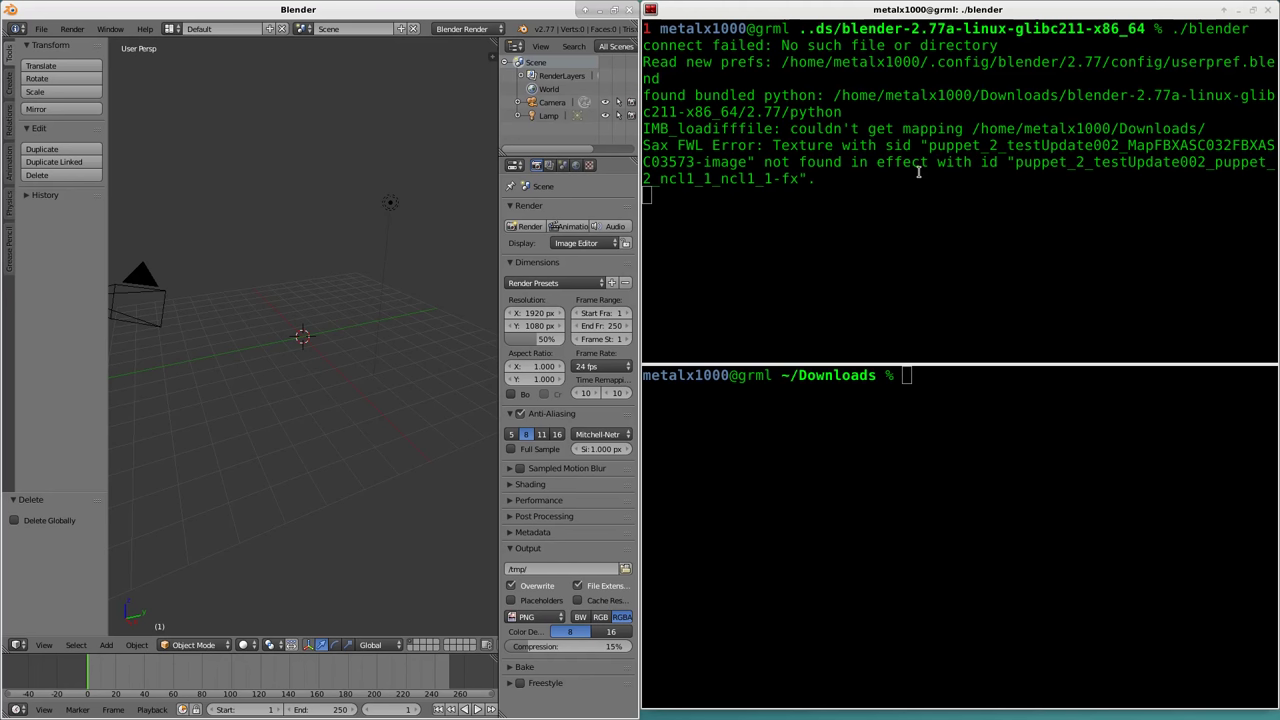
Step: Select the effect id in the import error, then enlarge the lower Downloads shell pane
click(1016, 168)
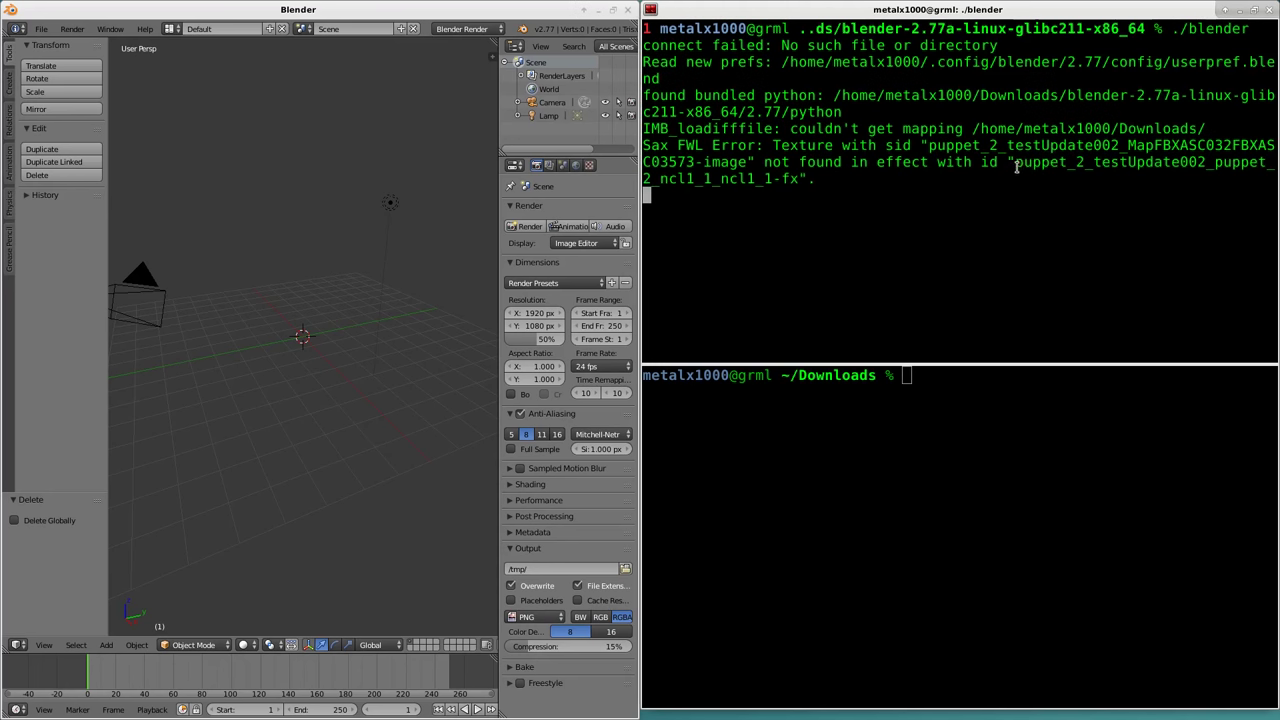
drag(1016, 168, 800, 180)
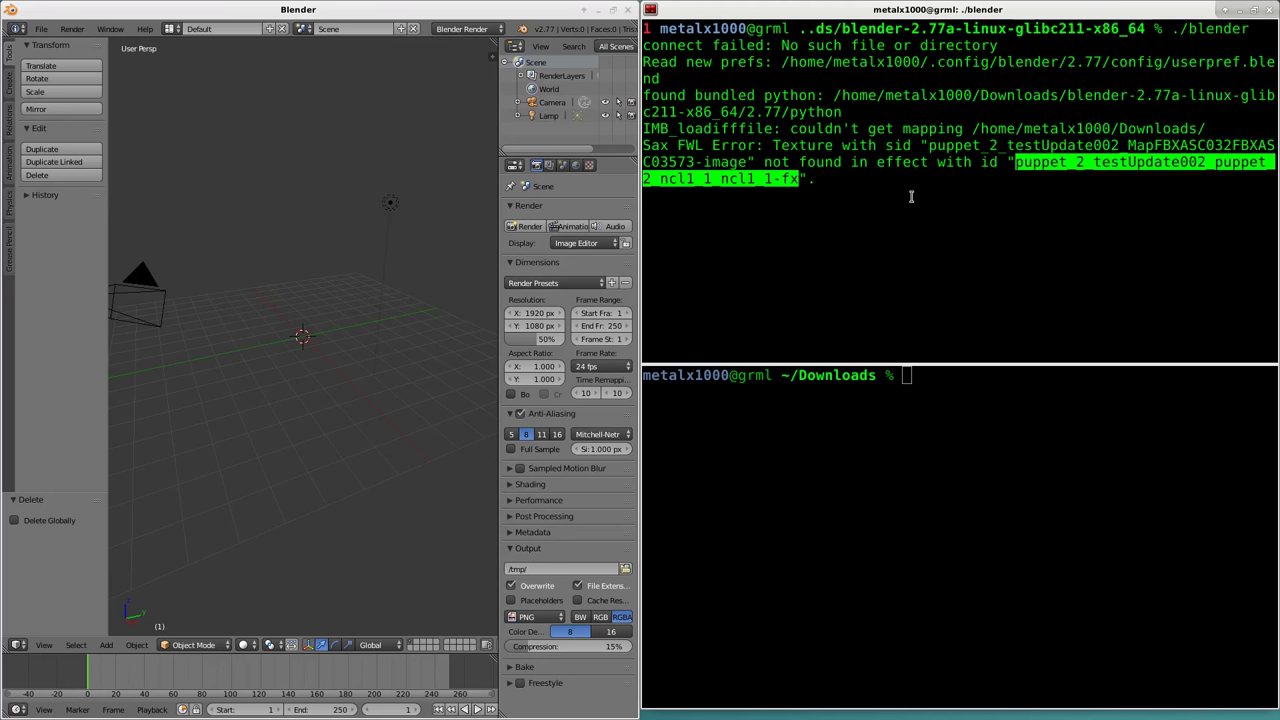
click(911, 196)
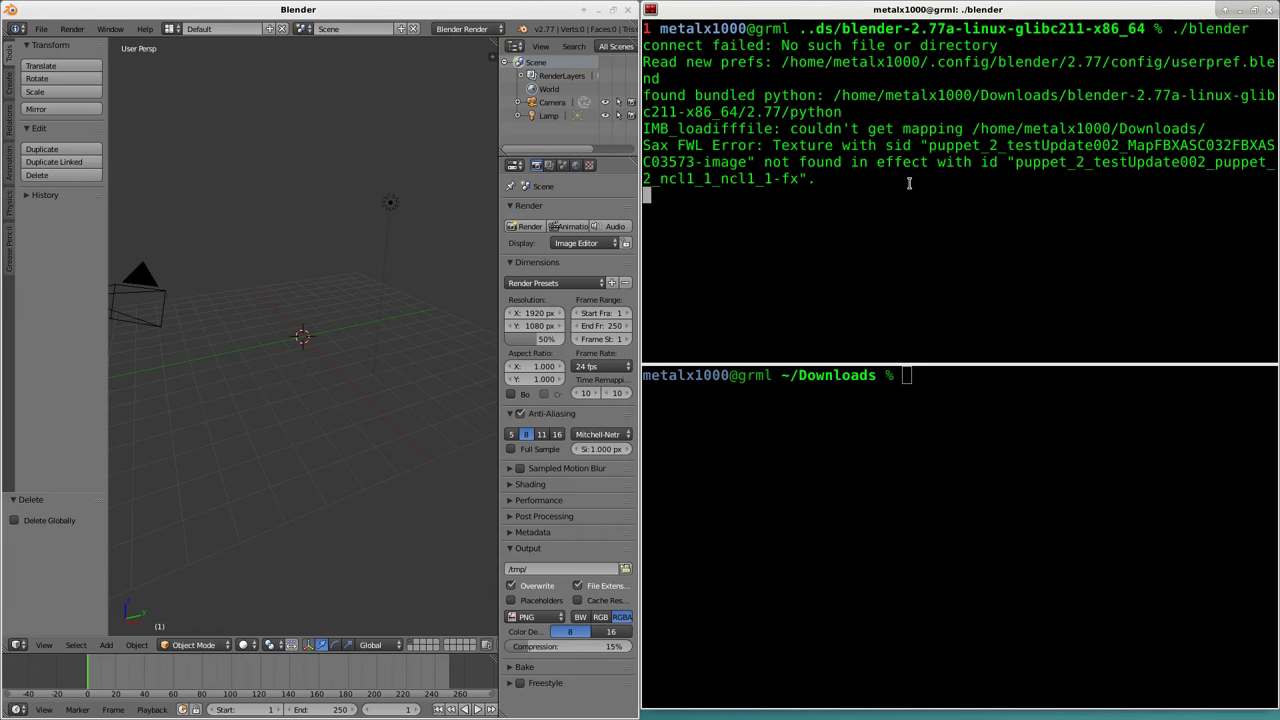
click(922, 534)
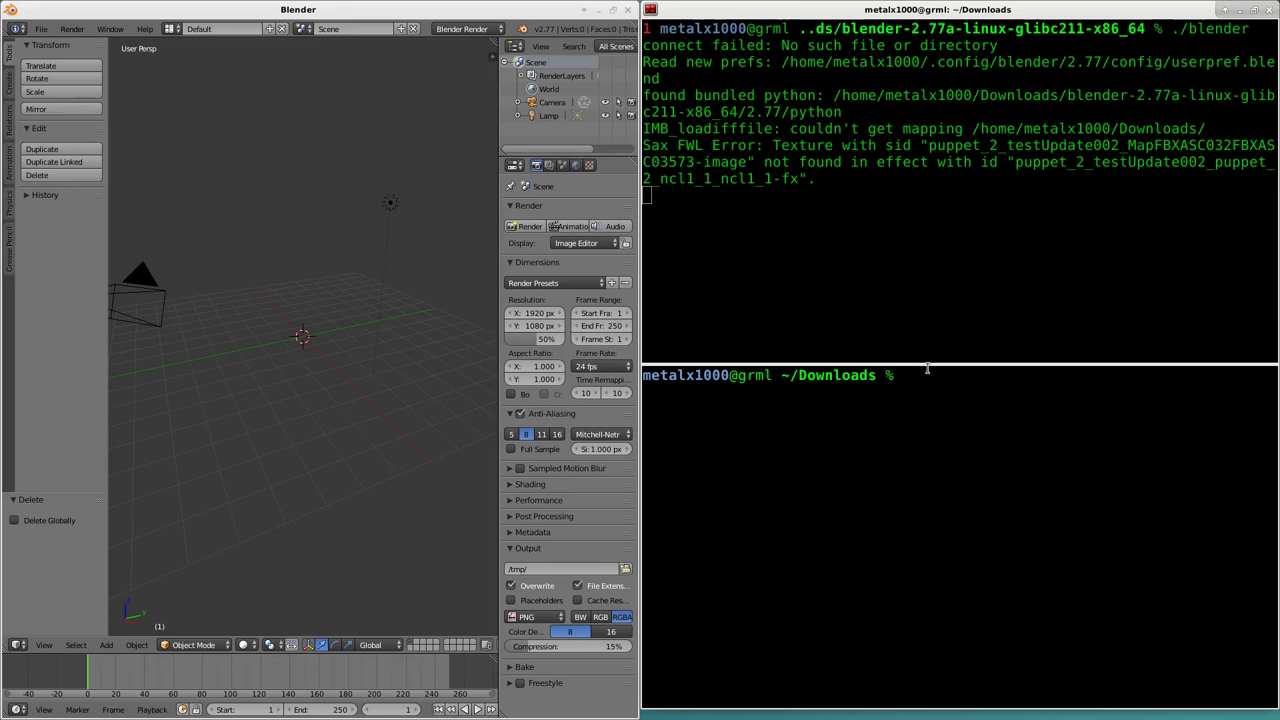
drag(927, 369, 933, 279)
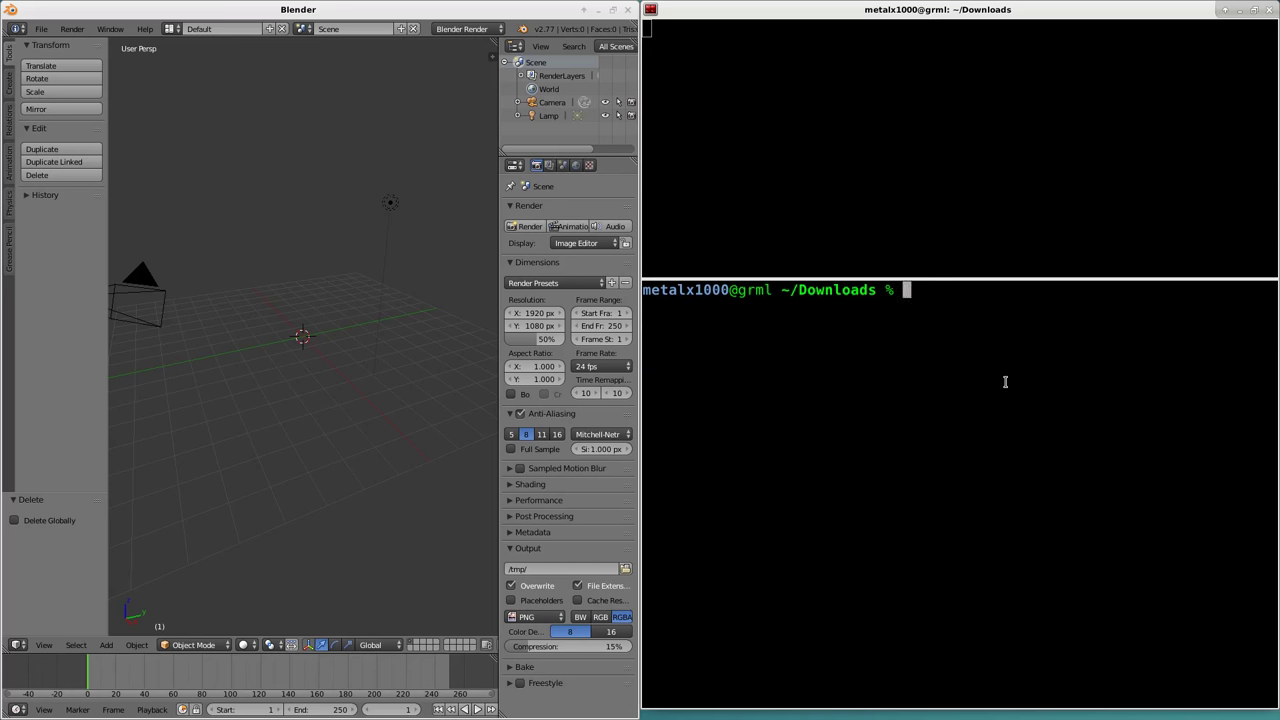
Step: Open puppet_2.dae in vim, reopening it after quitting once, and maximize the terminal
text(vim )
text(puppet)
text(_2.dae)
key(Return)
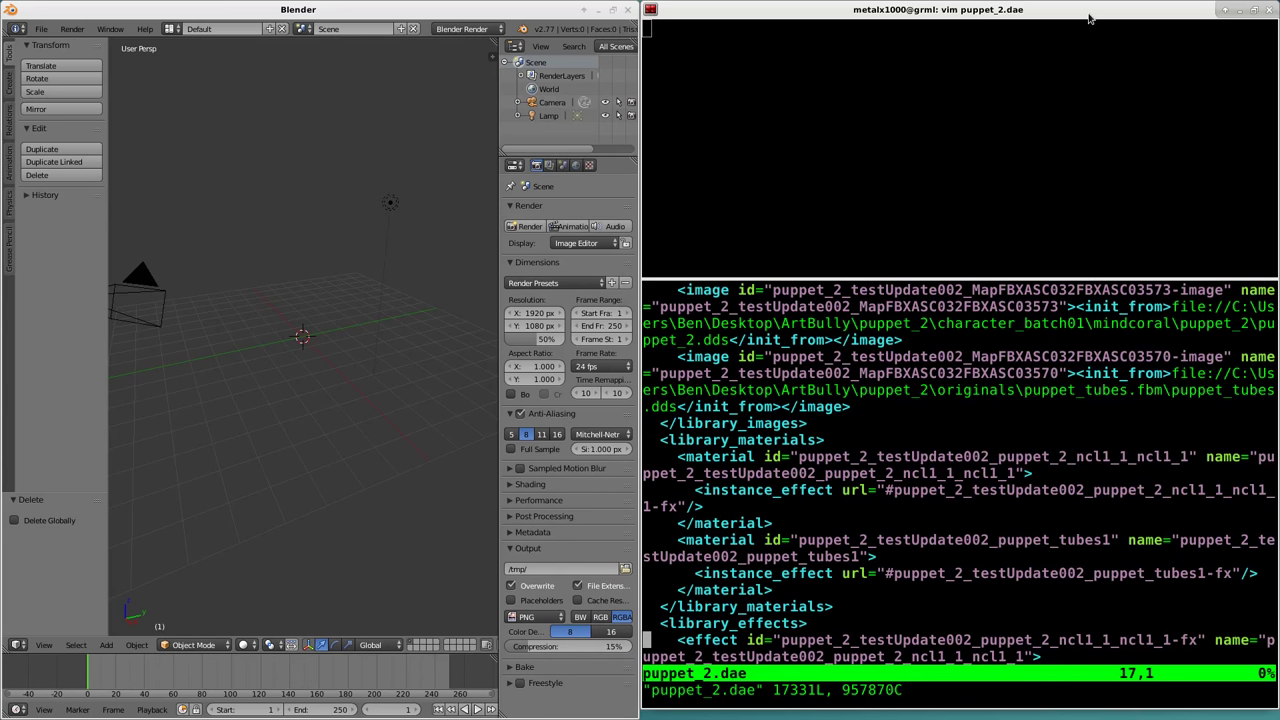
text(:q)
key(Return)
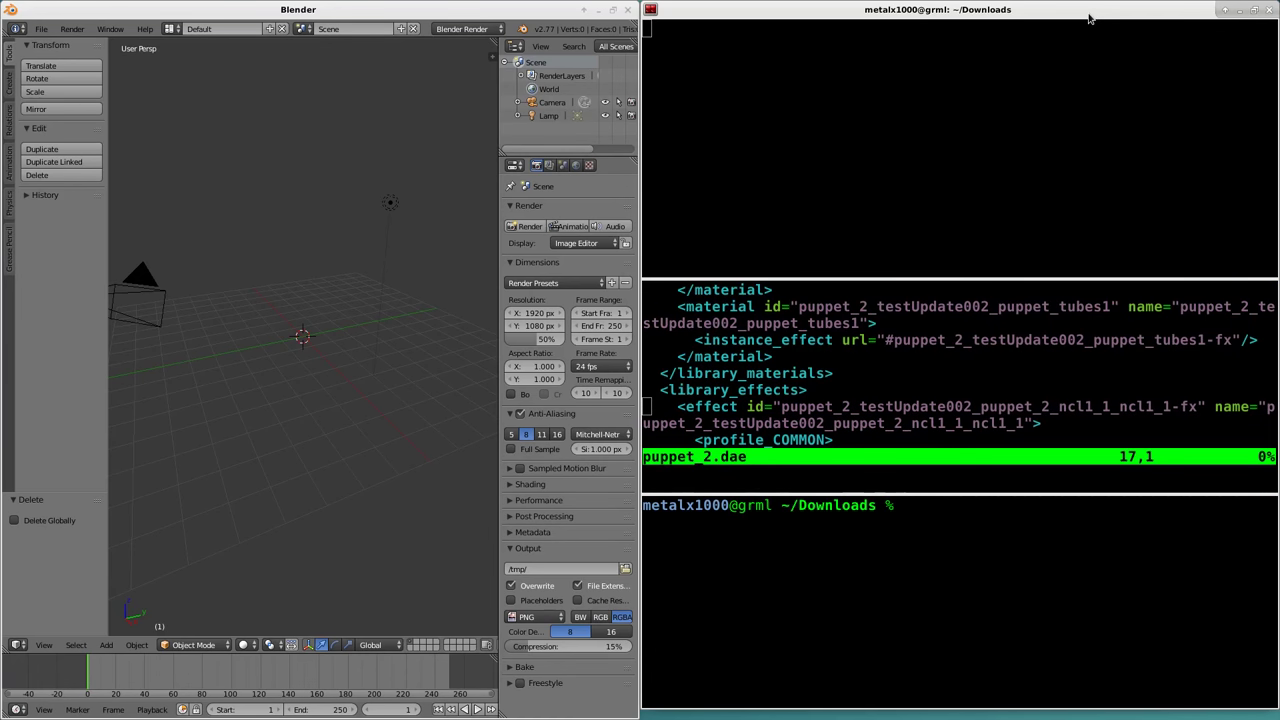
key(Up)
key(Return)
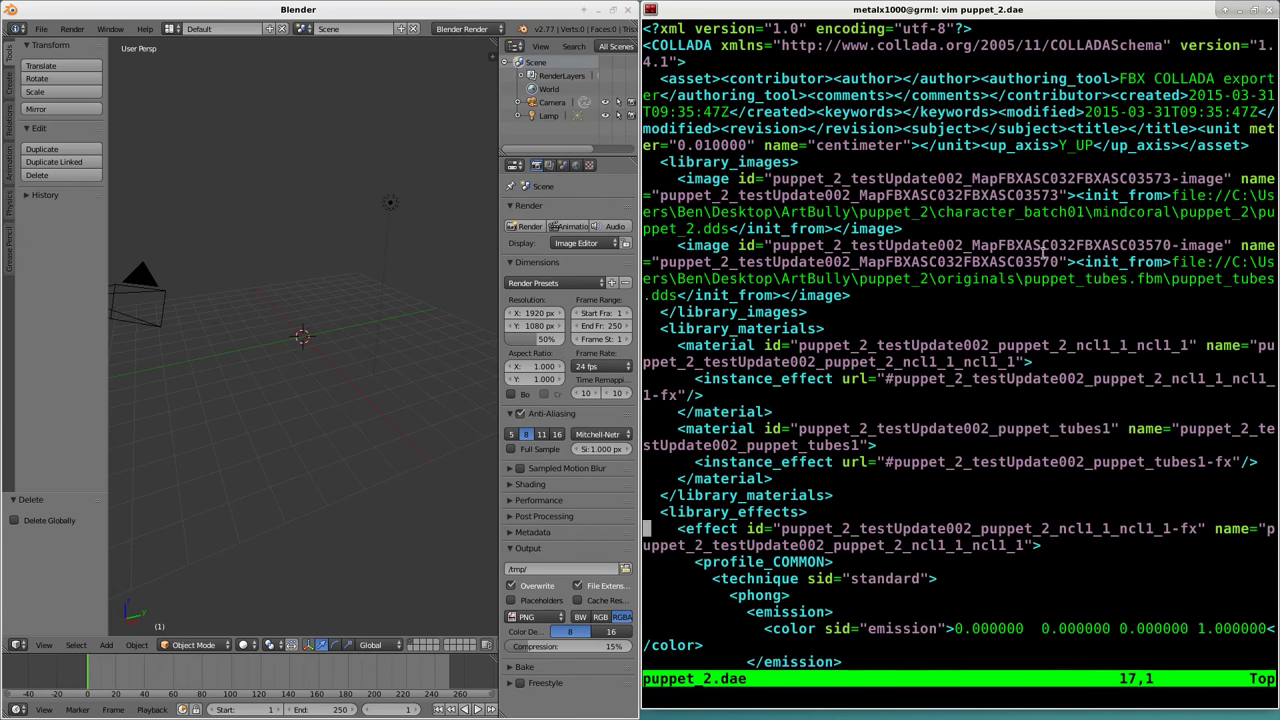
click(1254, 9)
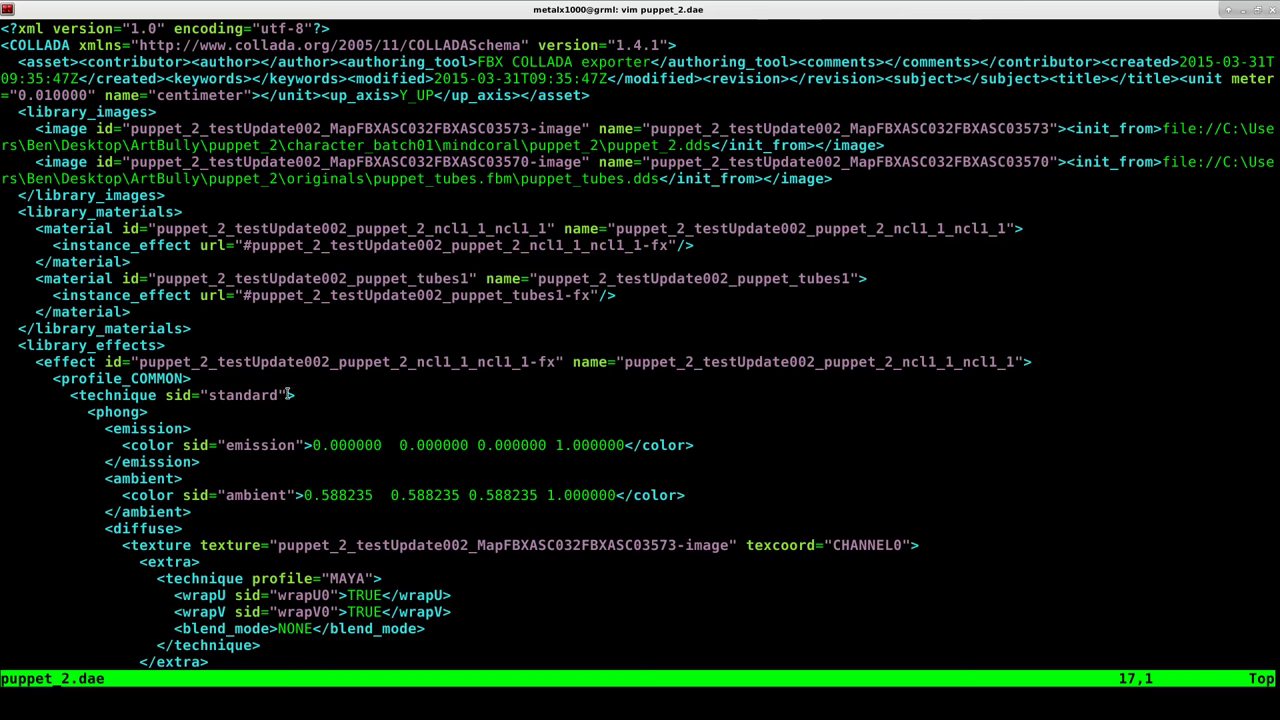
Step: Jump to line 16 at <library_effects> and select the effect definition lines
key(g)
key(g)
key(1)
key(6)
key(G)
click(4, 361)
mouse_move(4, 361)
mouse_down()
mouse_move(4, 661)
mouse_move(4, 594)
mouse_up()
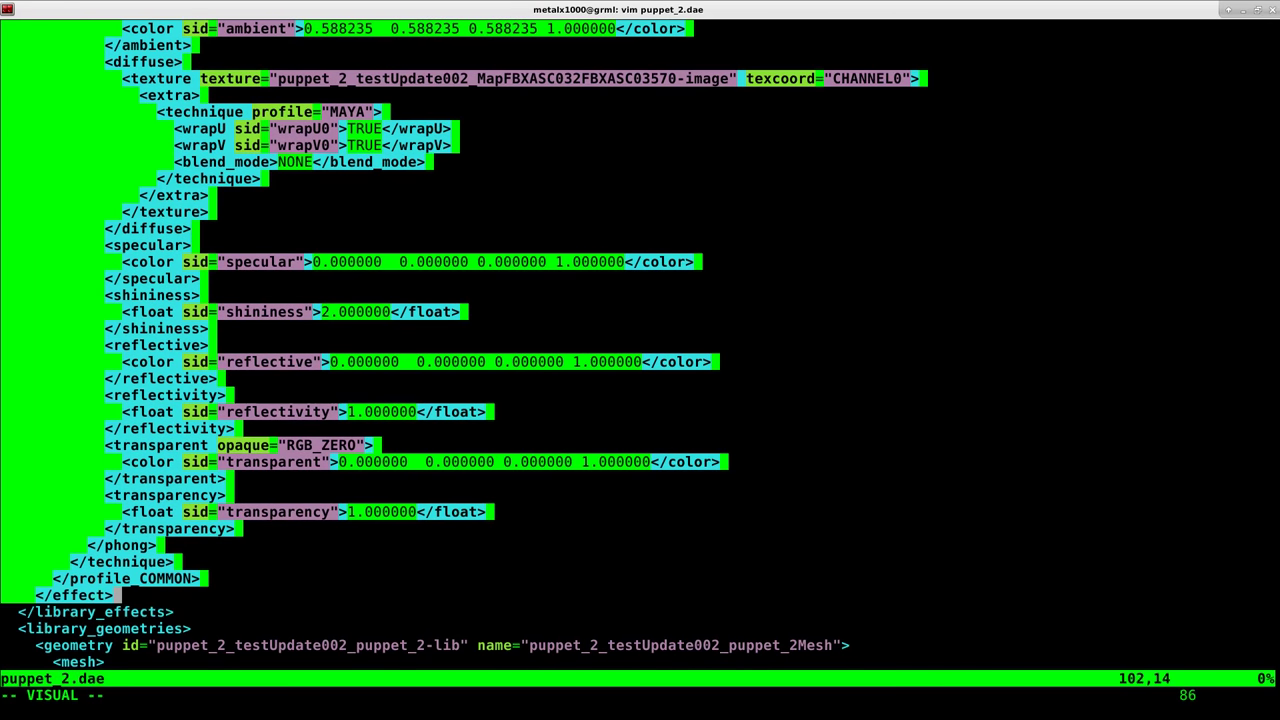
Step: Delete the selected effect definitions and save puppet_2.dae with :w
key(d)
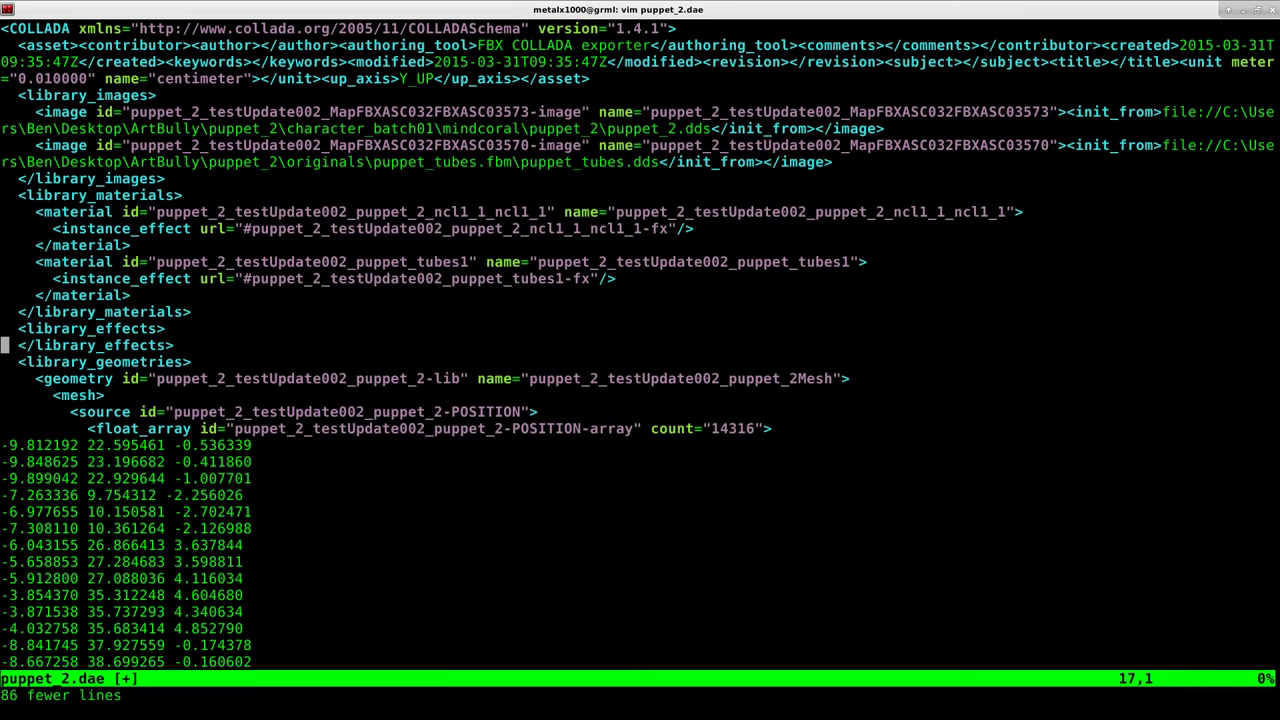
text(:w)
key(Return)
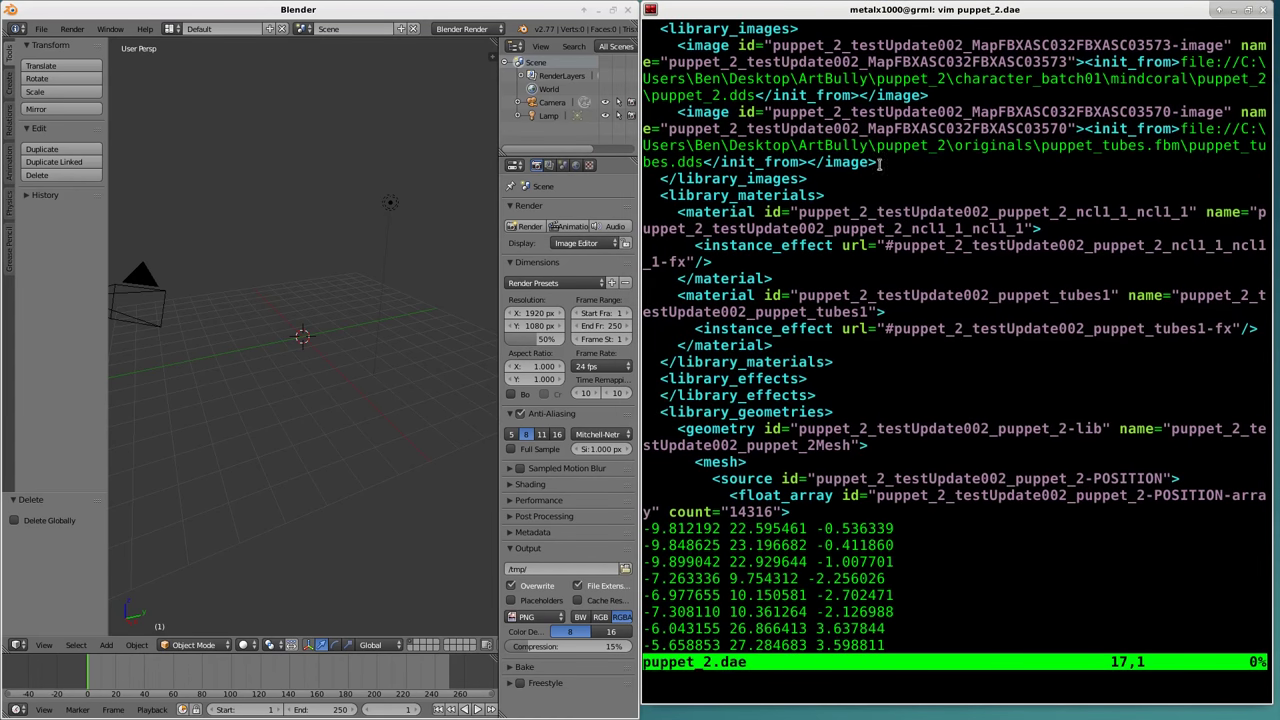
Step: Open and exit a temporary shell split, enlarge the Blender log pane, and focus Blender
key(ctrl+shift+o)
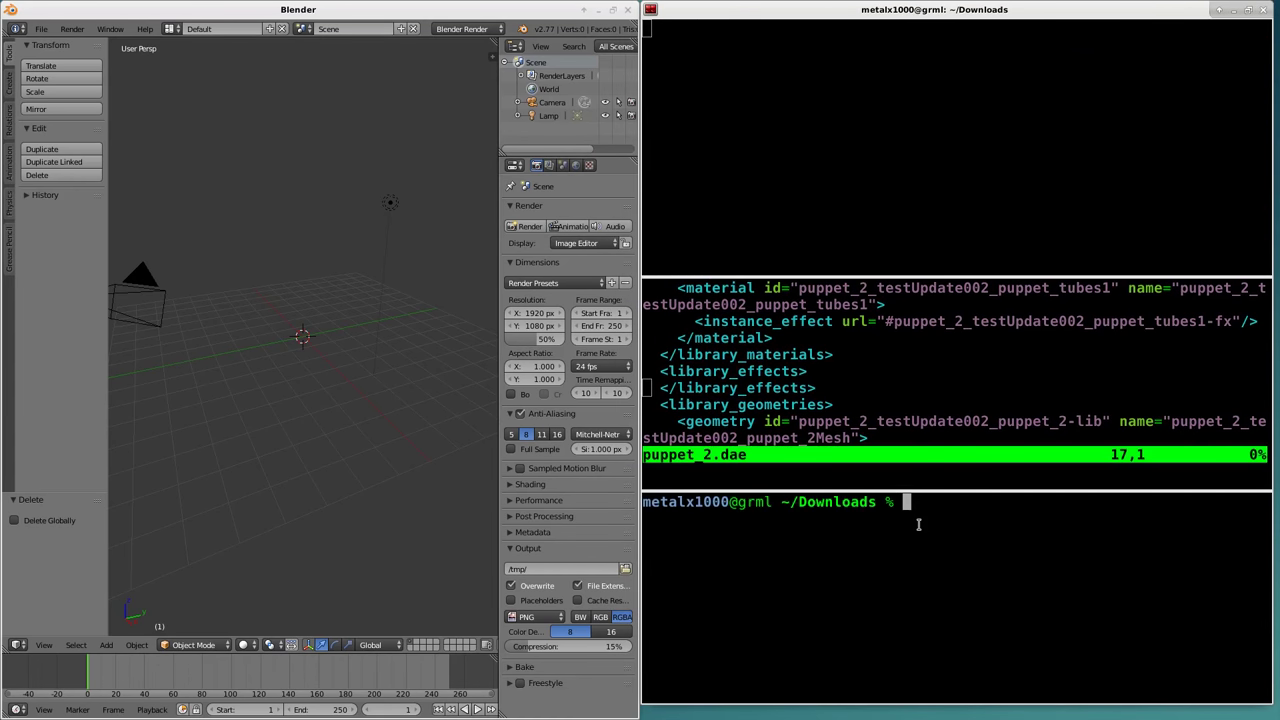
text(exit)
key(Return)
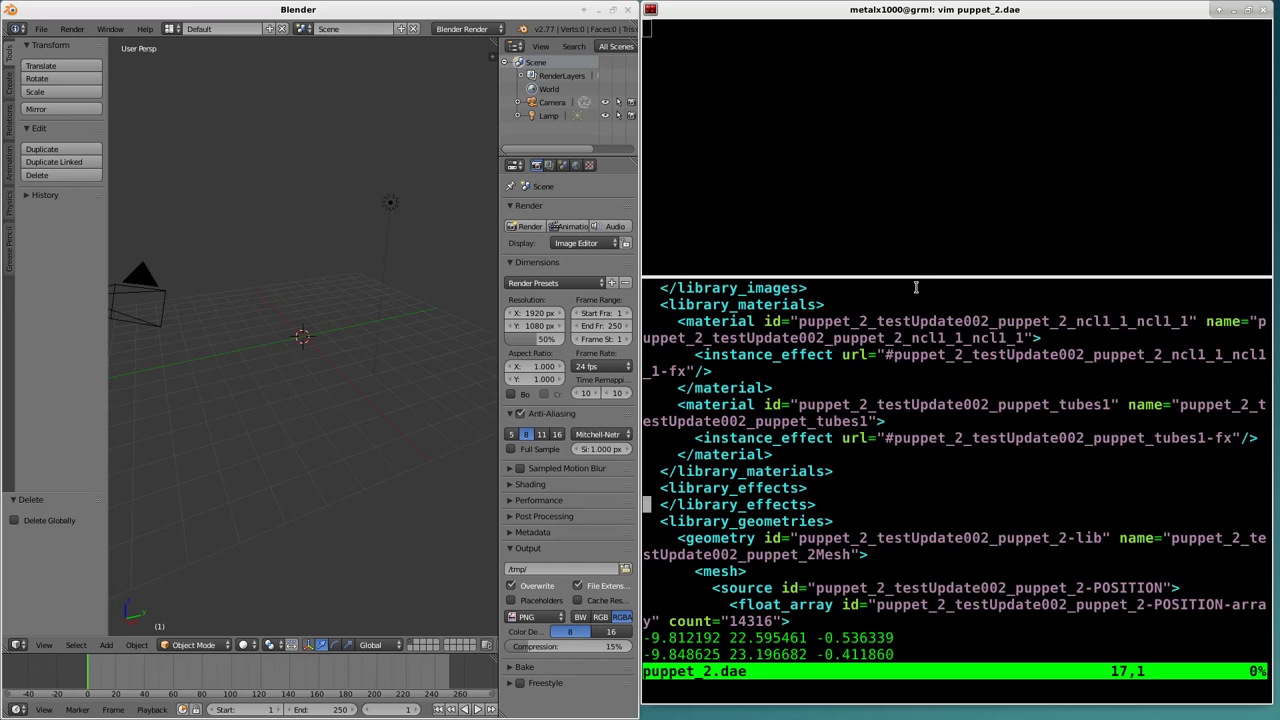
drag(914, 278, 829, 392)
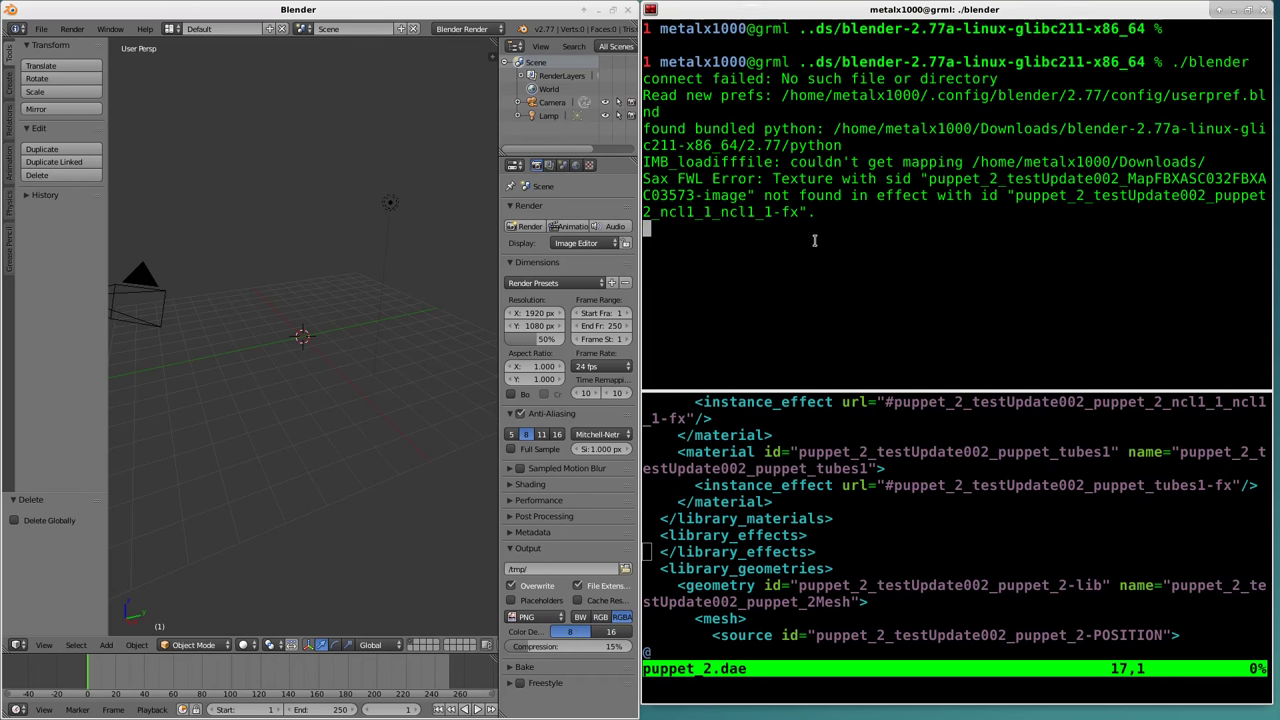
click(164, 11)
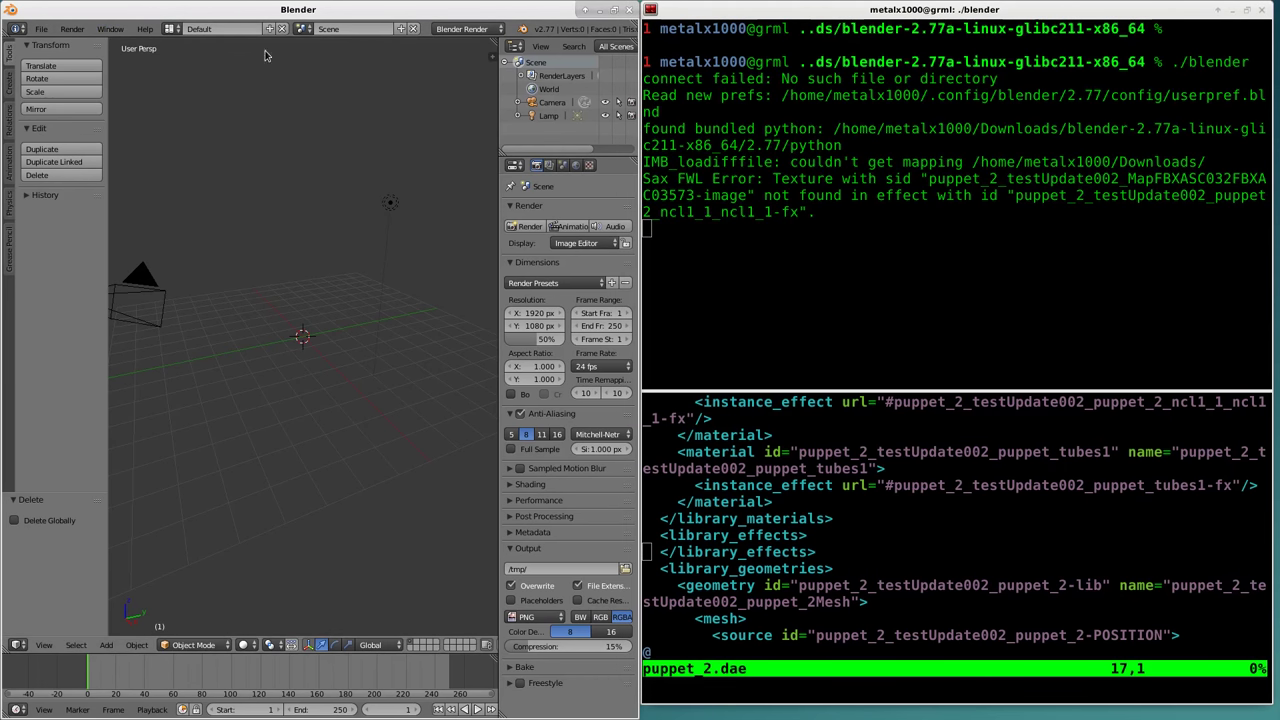
Step: Re-import the edited puppet_2.dae through the Import COLLADA search command
key(space)
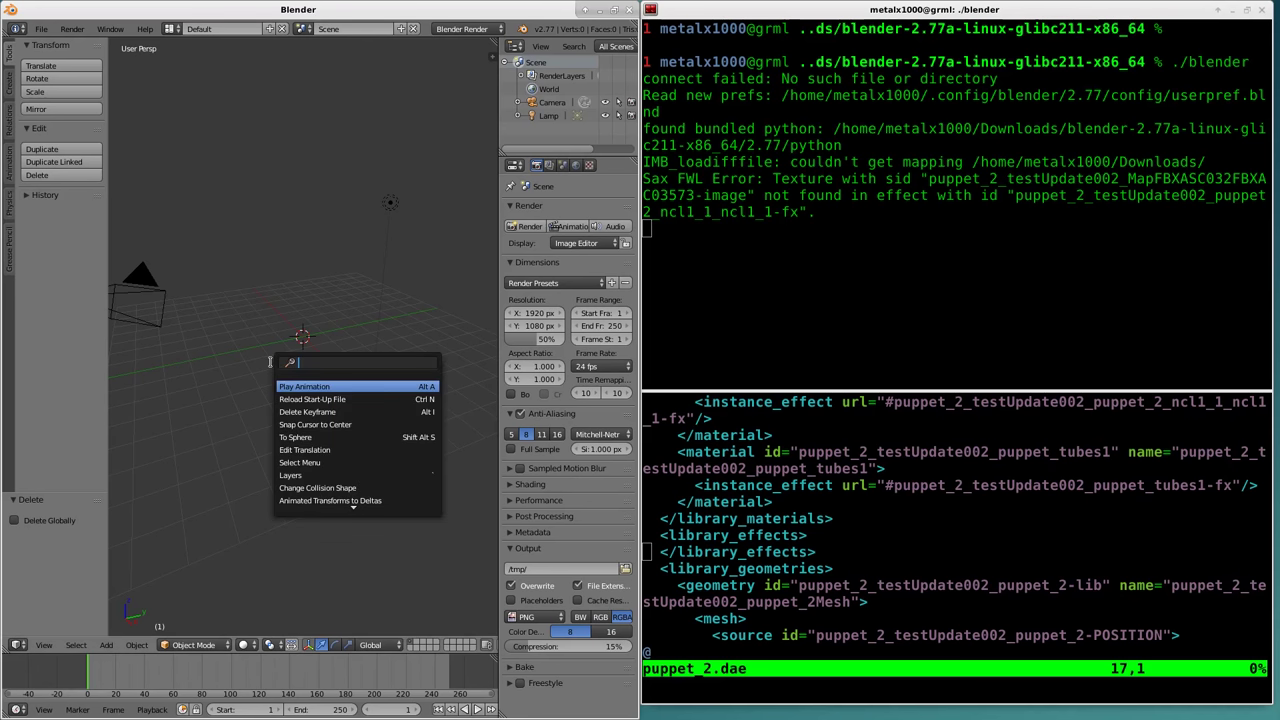
text(co)
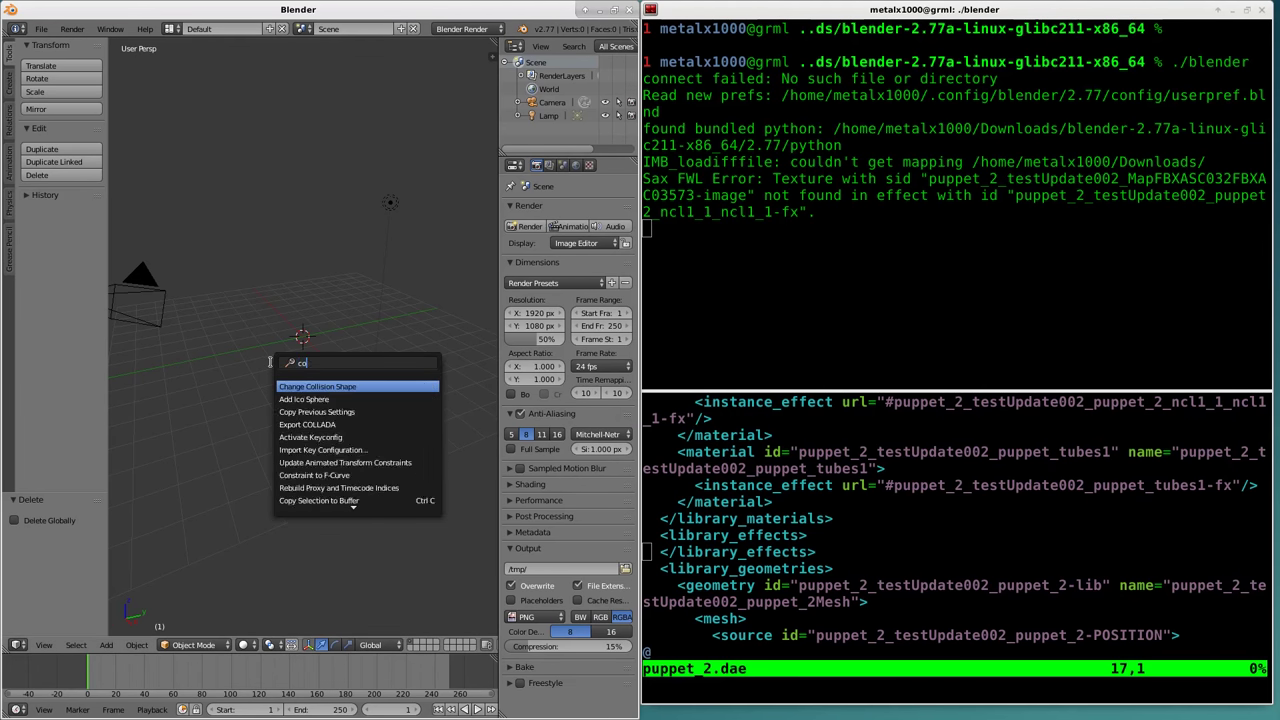
text(ll)
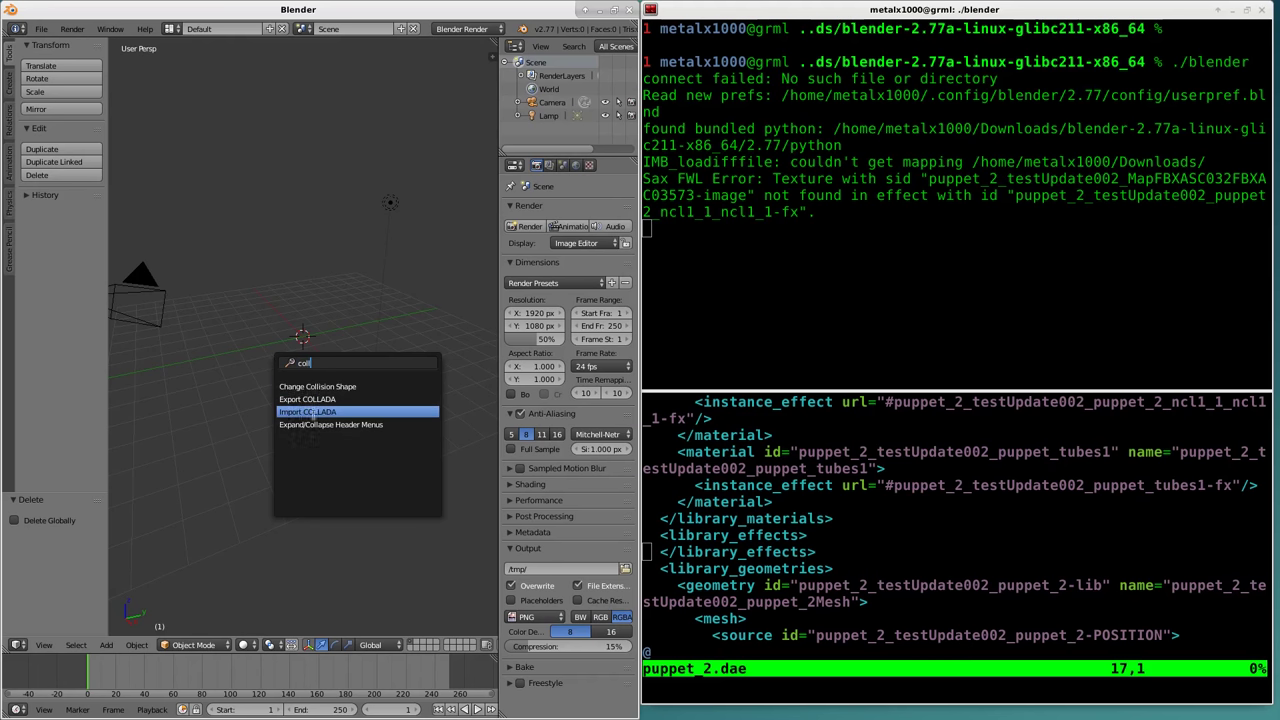
click(325, 411)
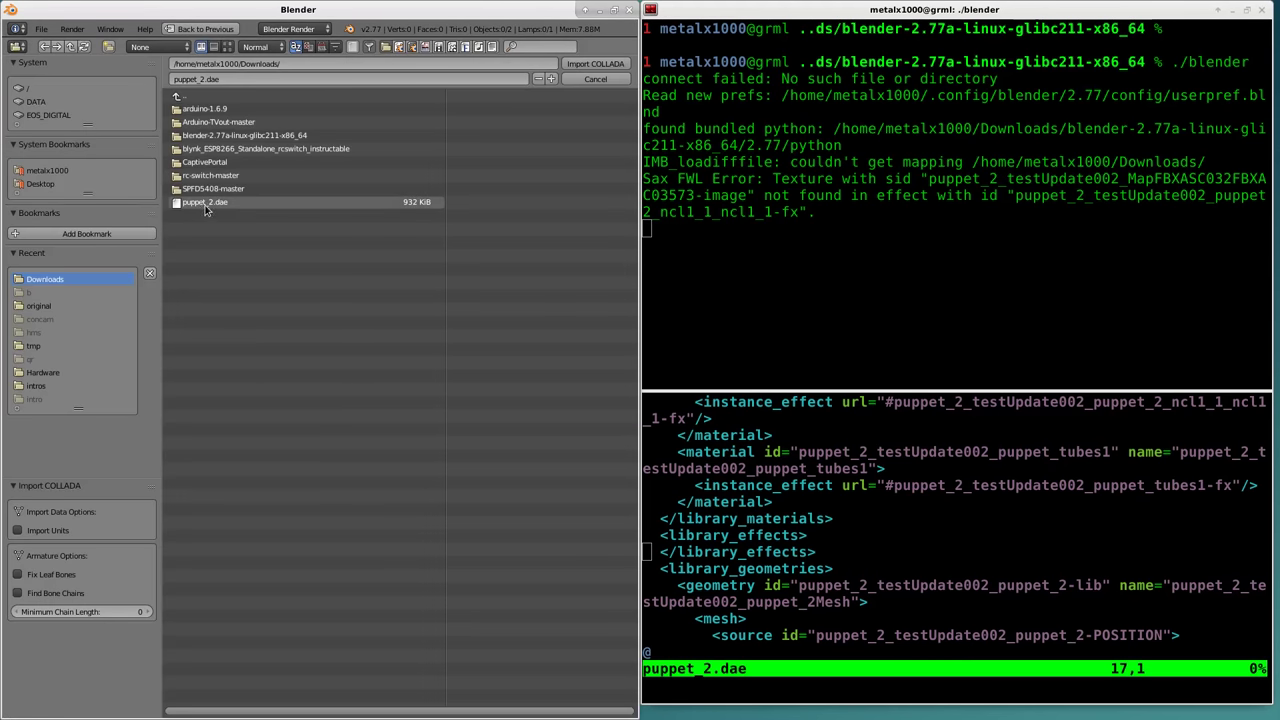
click(208, 204)
click(582, 66)
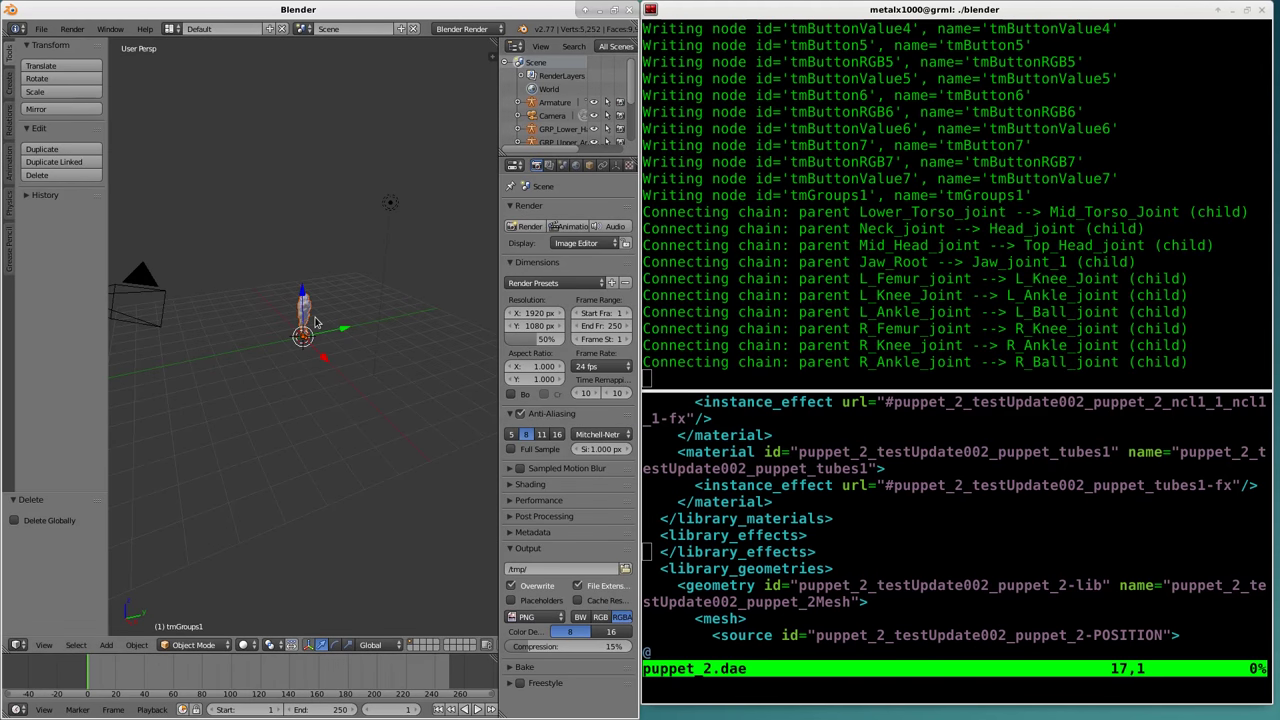
Step: Center the puppet in view, make Blender full screen, and align the camera to the view
middle_drag(314, 320, 236, 296)
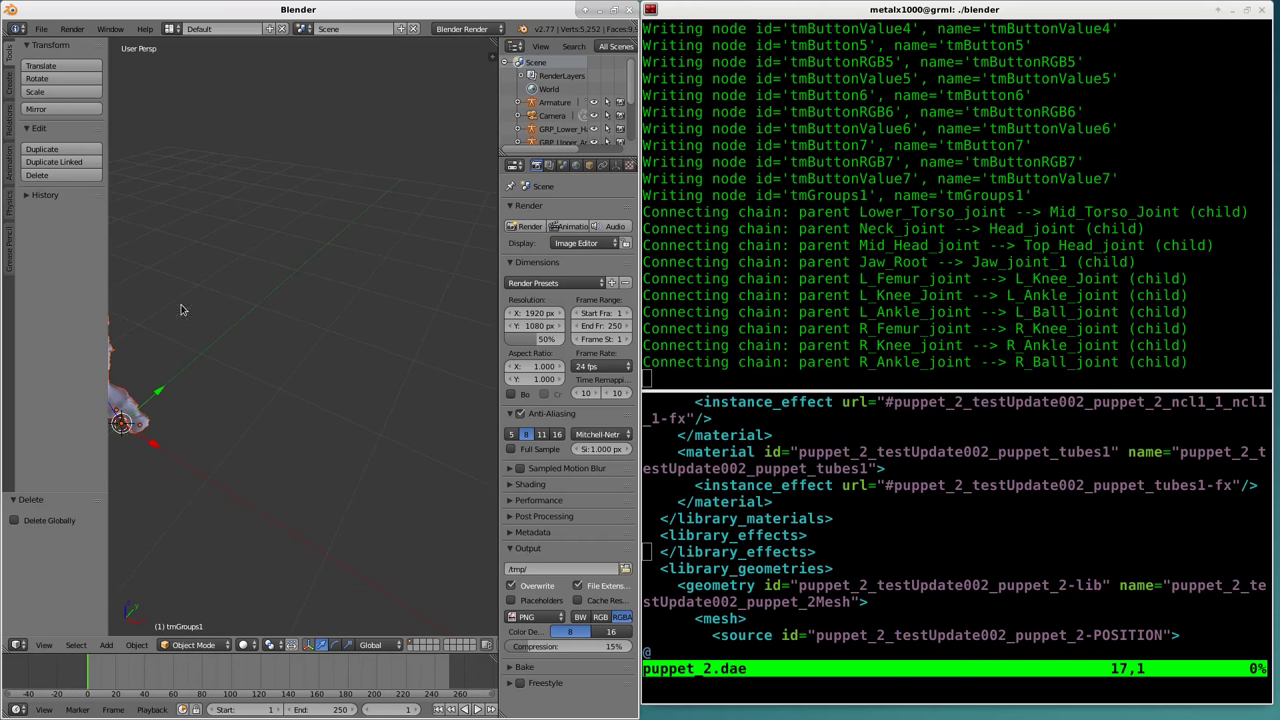
middle_drag(236, 296, 327, 320)
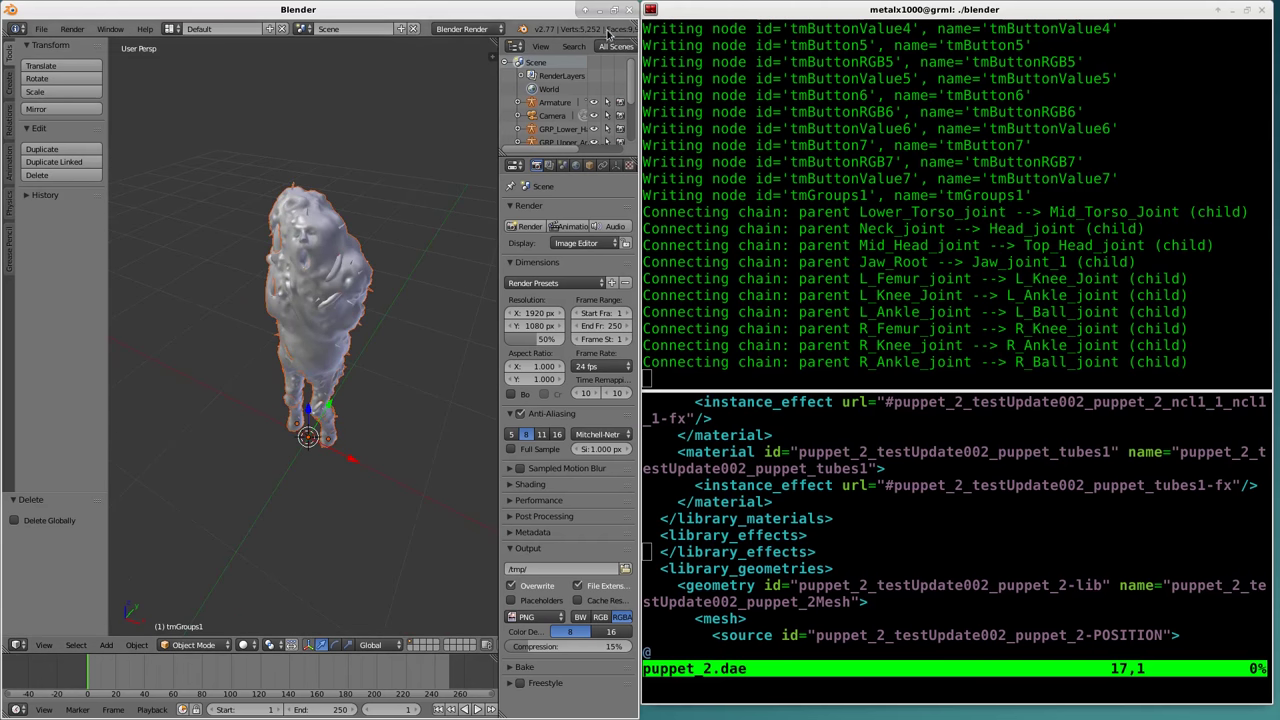
double_click(504, 12)
key(ctrl+alt+KP_0)
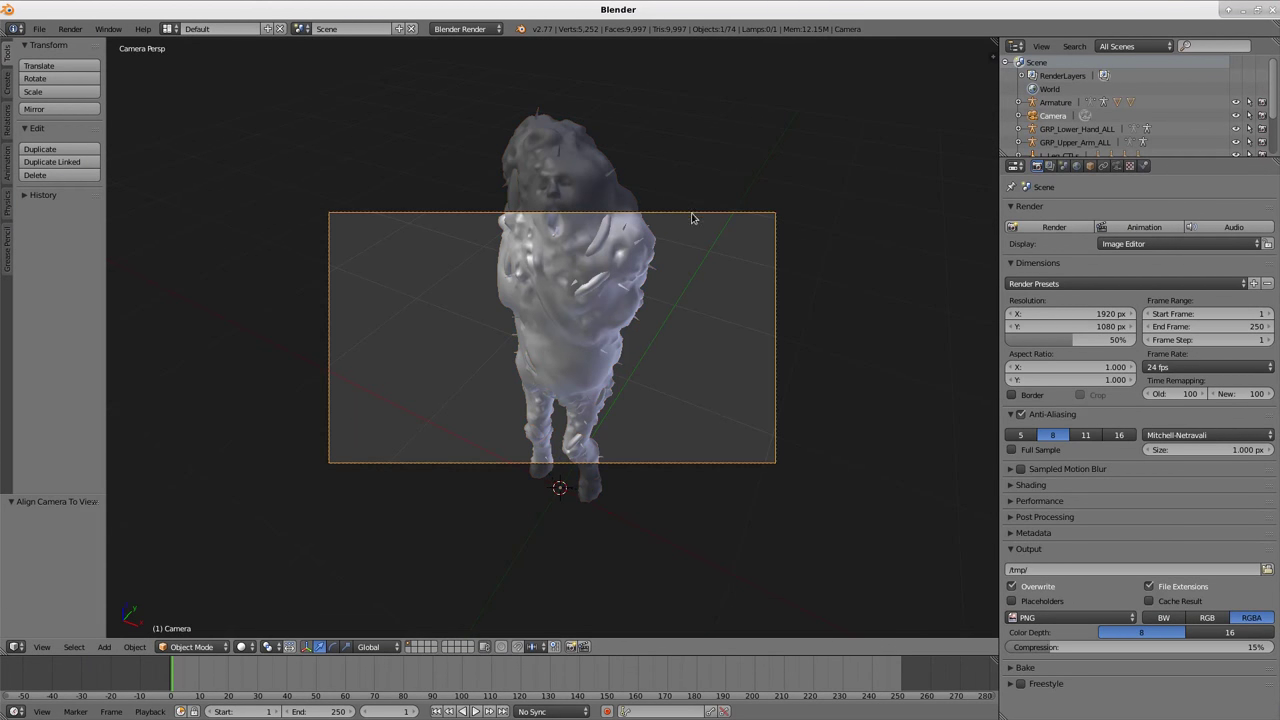
Step: Move the camera to frame the puppet's upper body and face, then enlarge the outliner
key(g)
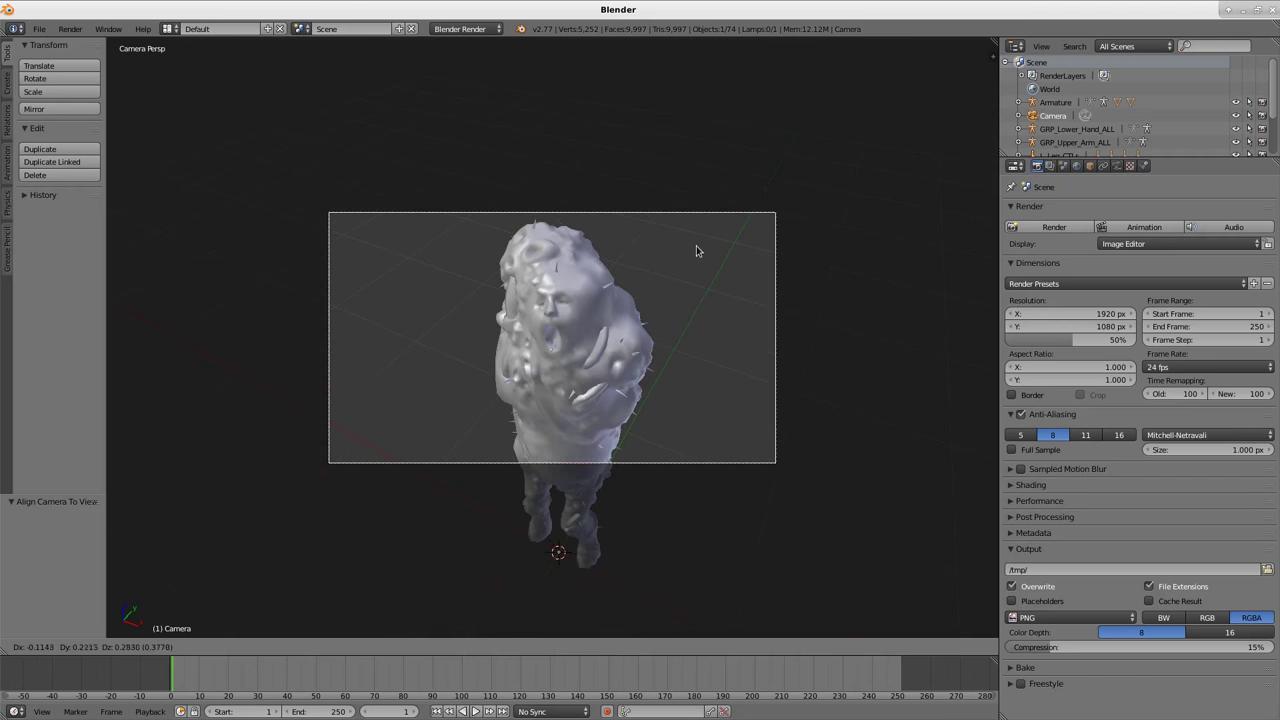
click(696, 245)
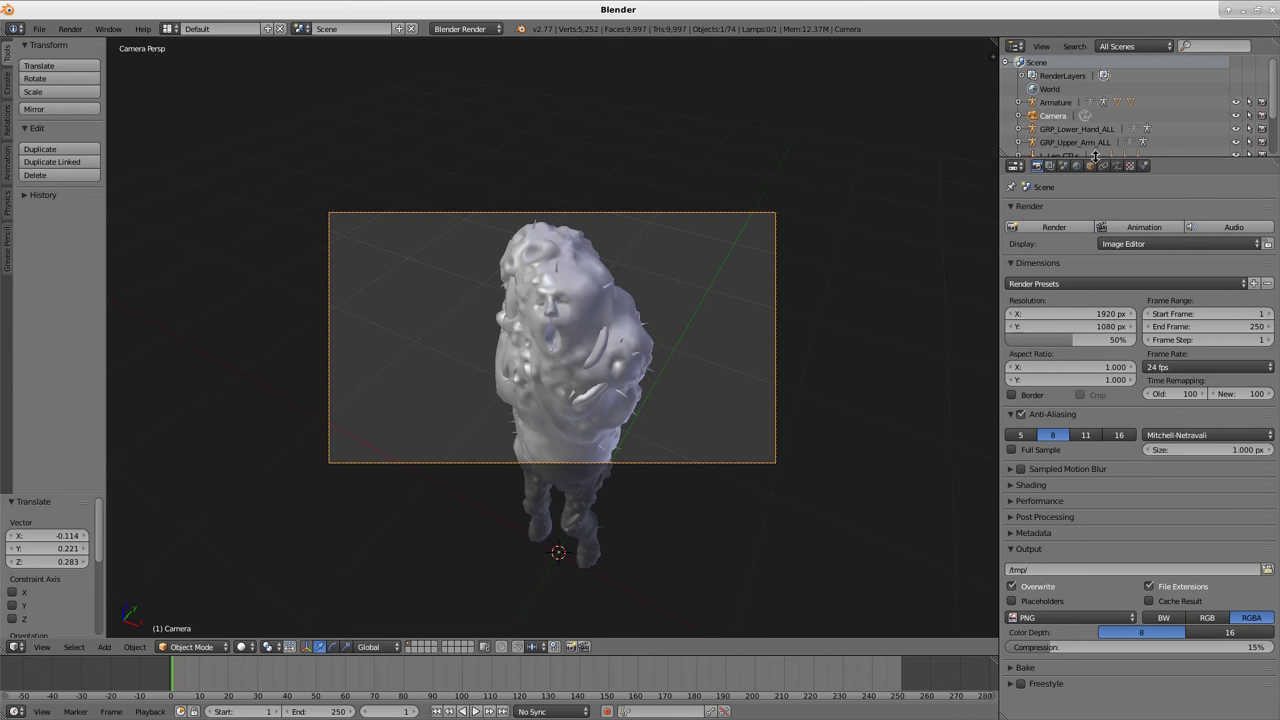
mouse_move(1097, 164)
mouse_down()
mouse_move(1099, 234)
mouse_move(1101, 222)
mouse_up()
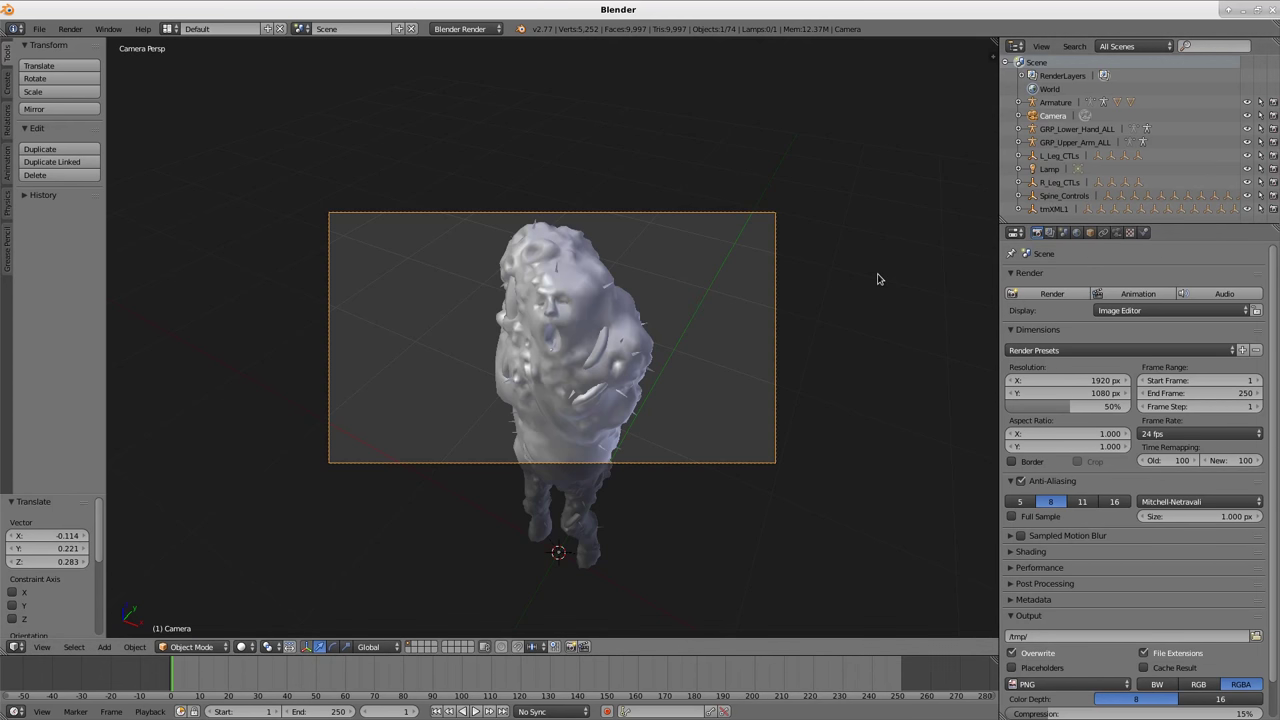
Step: Test-render the puppet, then enable ambient occlusion in Multiply mode in the World settings
key(F12)
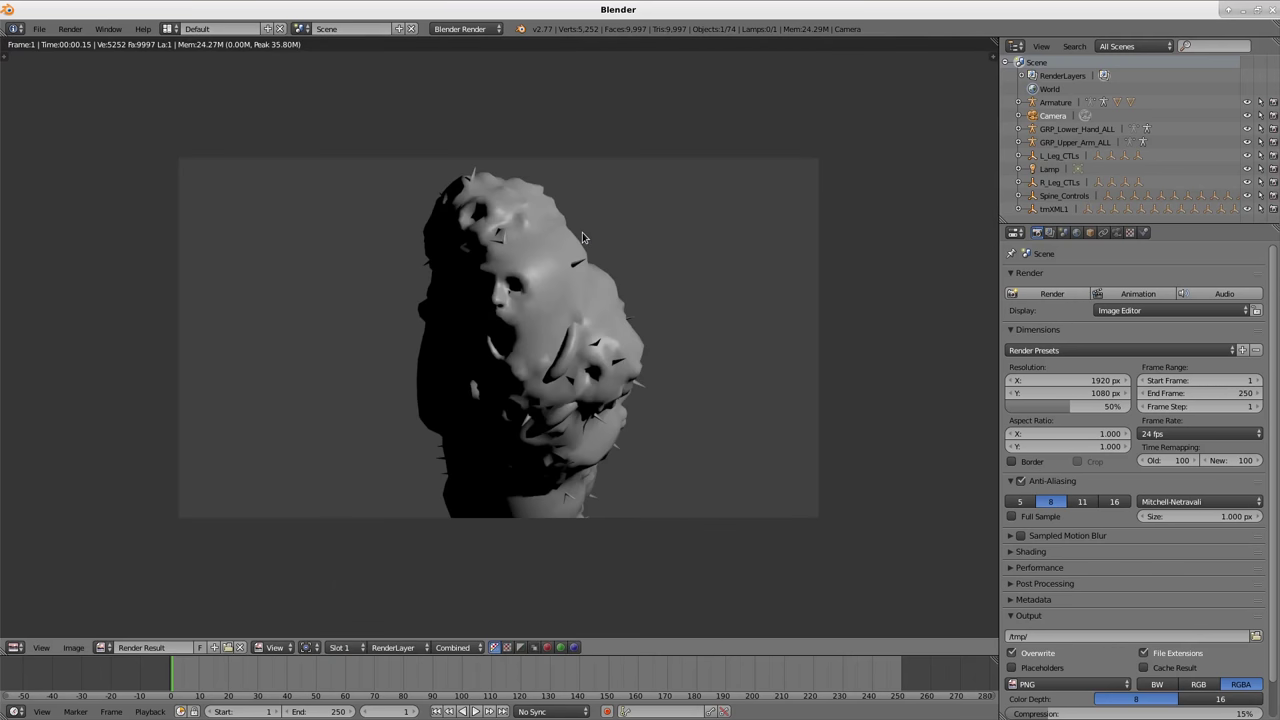
click(1076, 232)
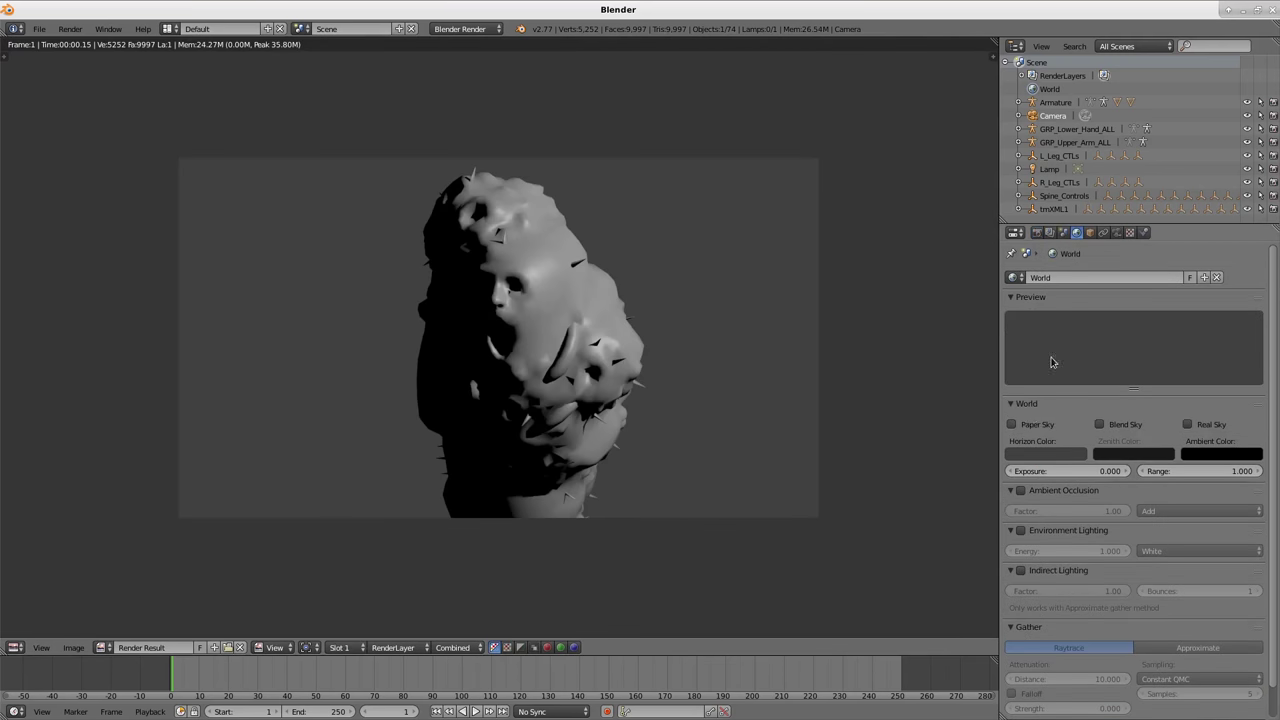
click(1020, 490)
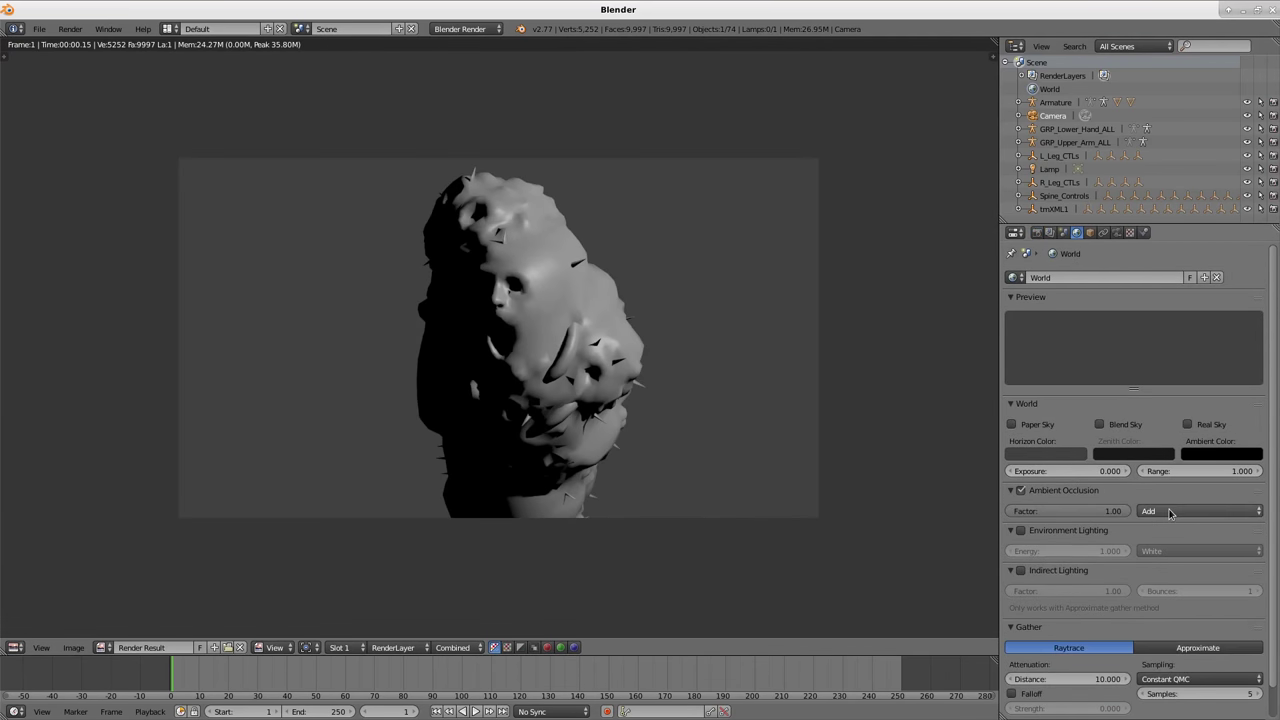
click(1170, 511)
click(1170, 497)
Step: Enable White environment lighting and re-render the puppet with the new lighting
click(1020, 531)
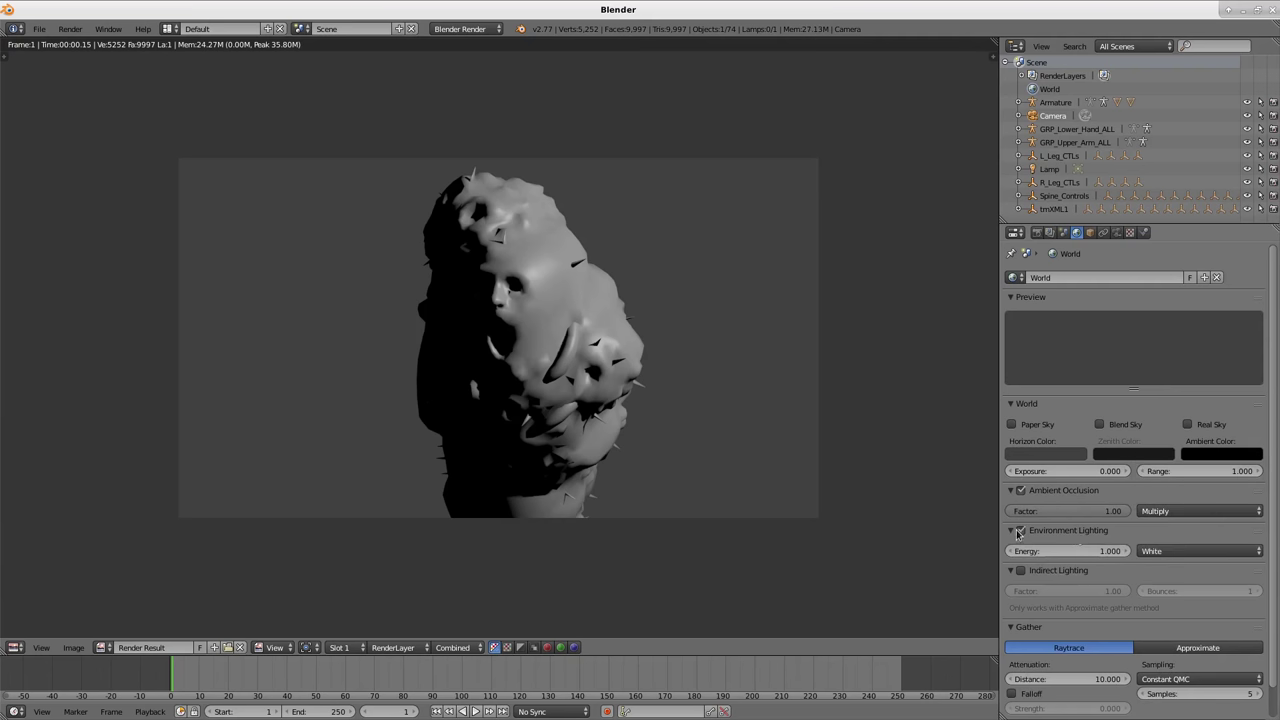
click(1186, 551)
click(1186, 551)
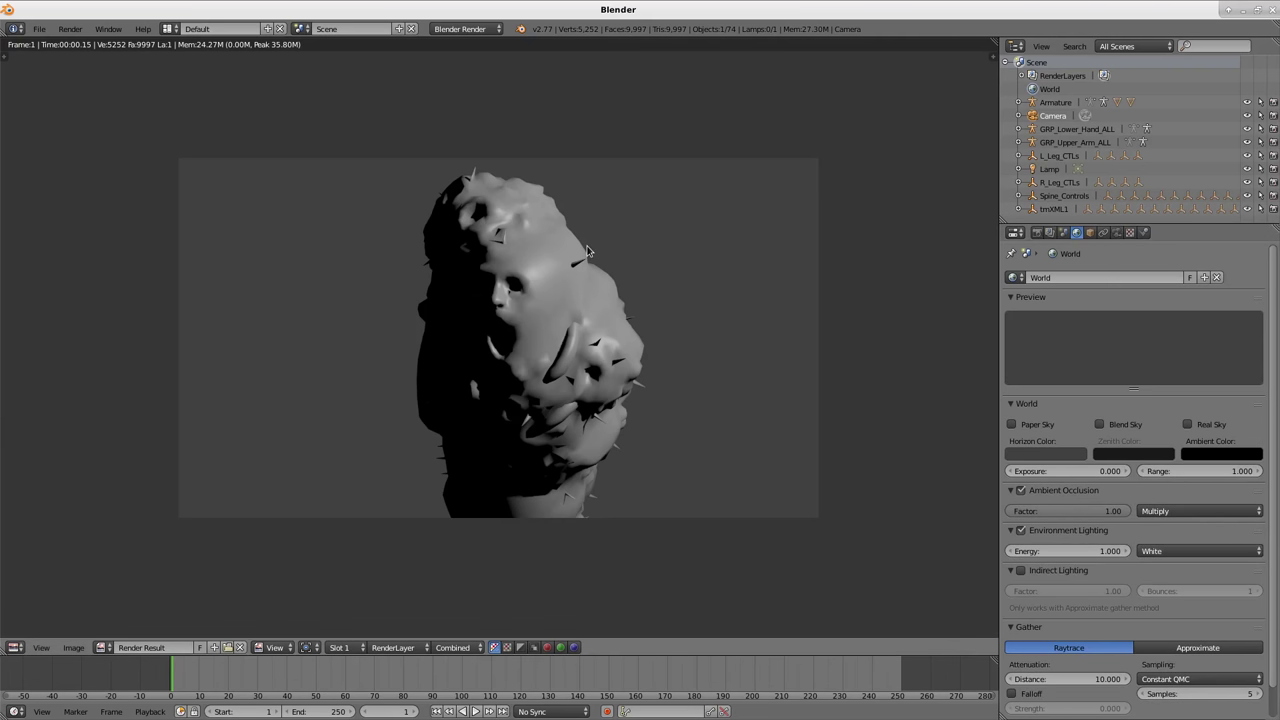
key(F12)
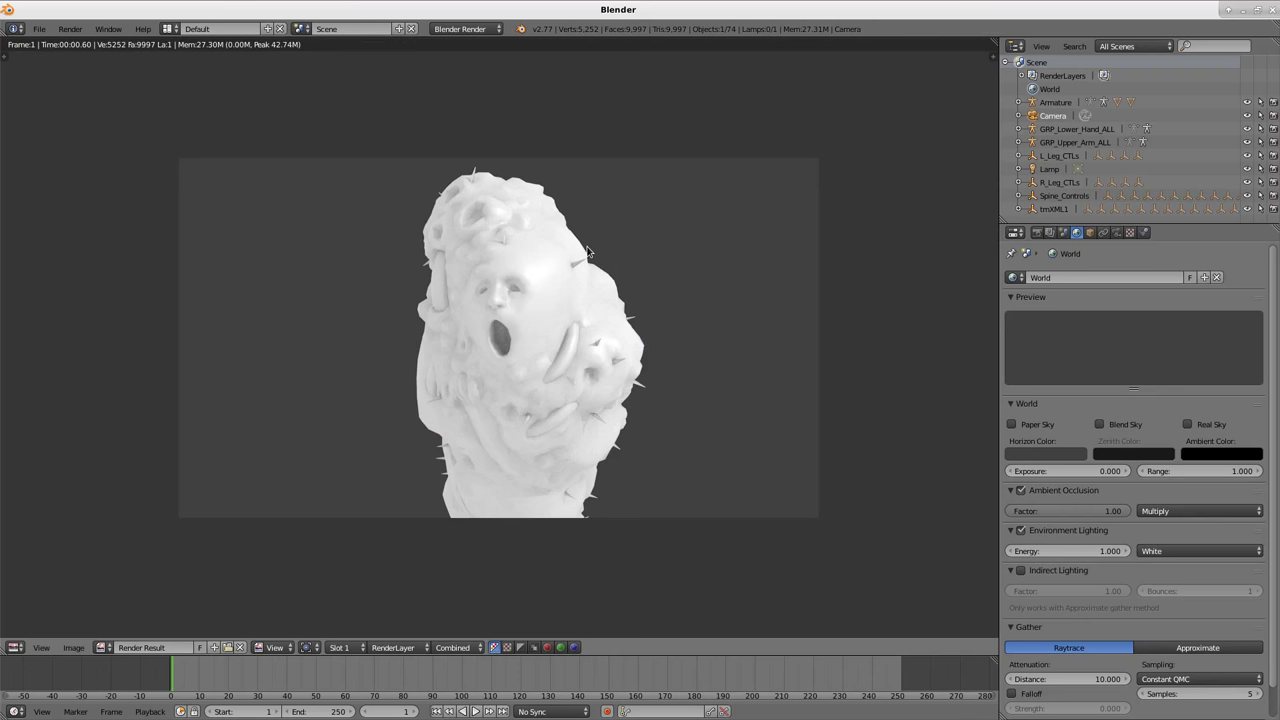
key(Escape)
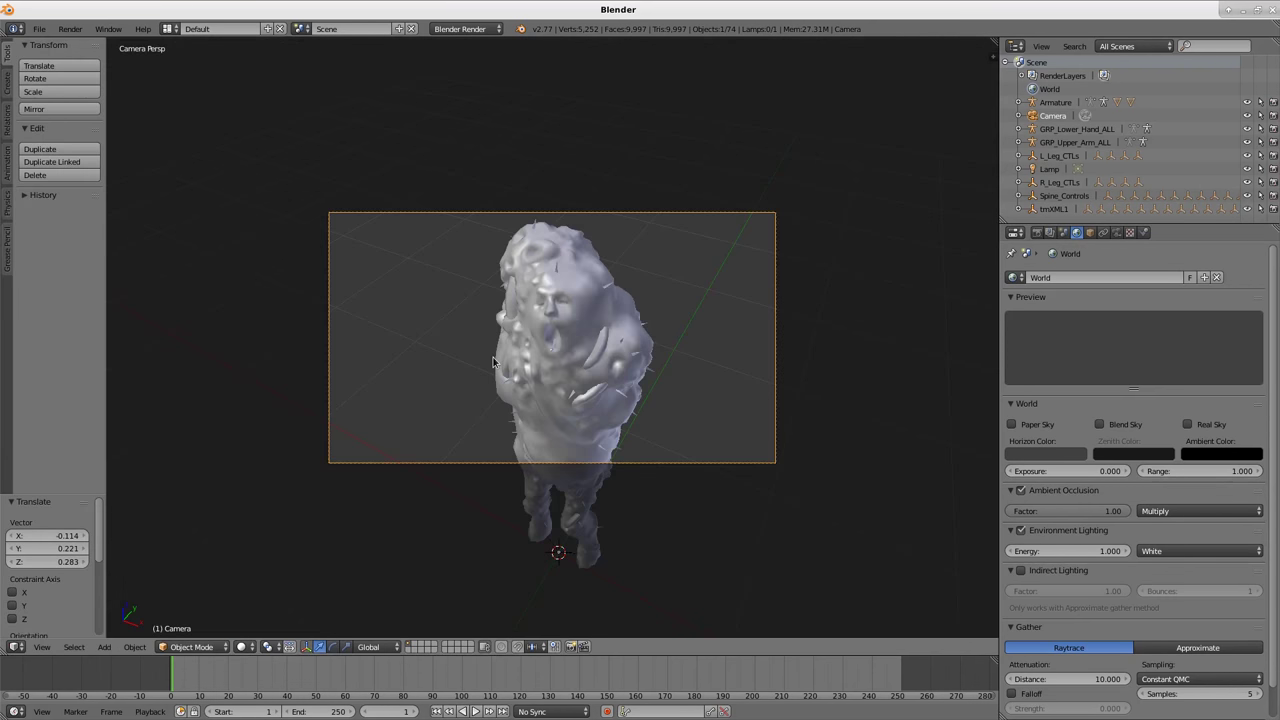
mouse_move(493, 362)
middle_down()
mouse_move(577, 371)
mouse_move(643, 357)
middle_up()
mouse_move(806, 294)
middle_down()
mouse_move(830, 300)
mouse_move(830, 322)
mouse_move(626, 377)
mouse_move(557, 367)
mouse_move(517, 283)
mouse_move(651, 400)
mouse_move(652, 385)
mouse_move(752, 381)
middle_up()
scroll(805, 298, up, 2)
scroll(830, 322, up, 3)
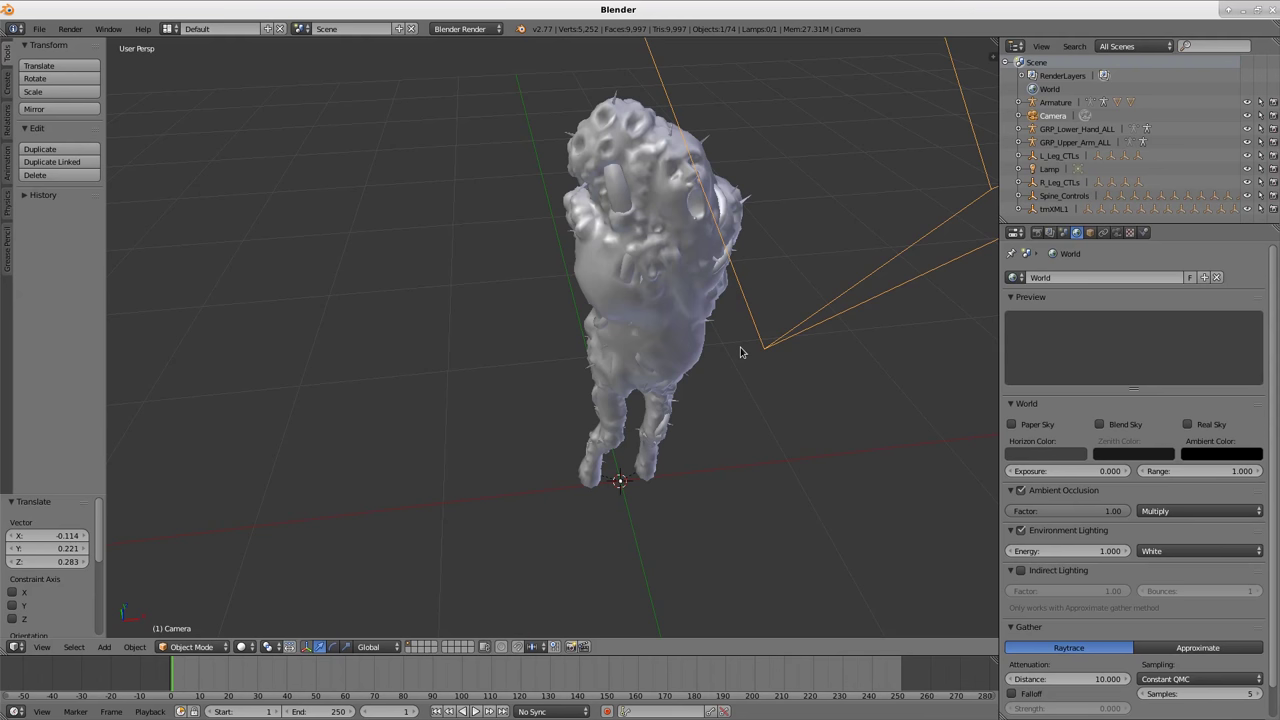
middle_drag(560, 349, 856, 327)
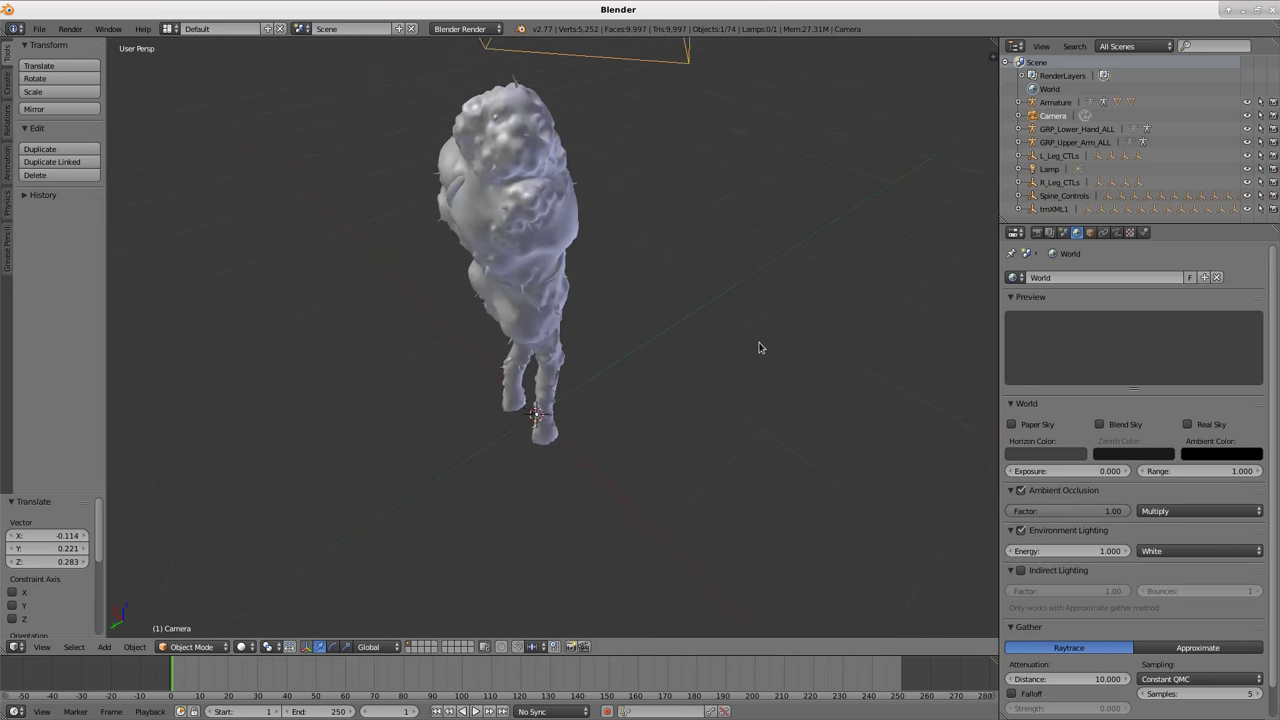
mouse_move(349, 383)
middle_down()
mouse_move(609, 386)
mouse_move(623, 366)
mouse_move(711, 400)
mouse_move(709, 289)
mouse_move(670, 375)
middle_up()
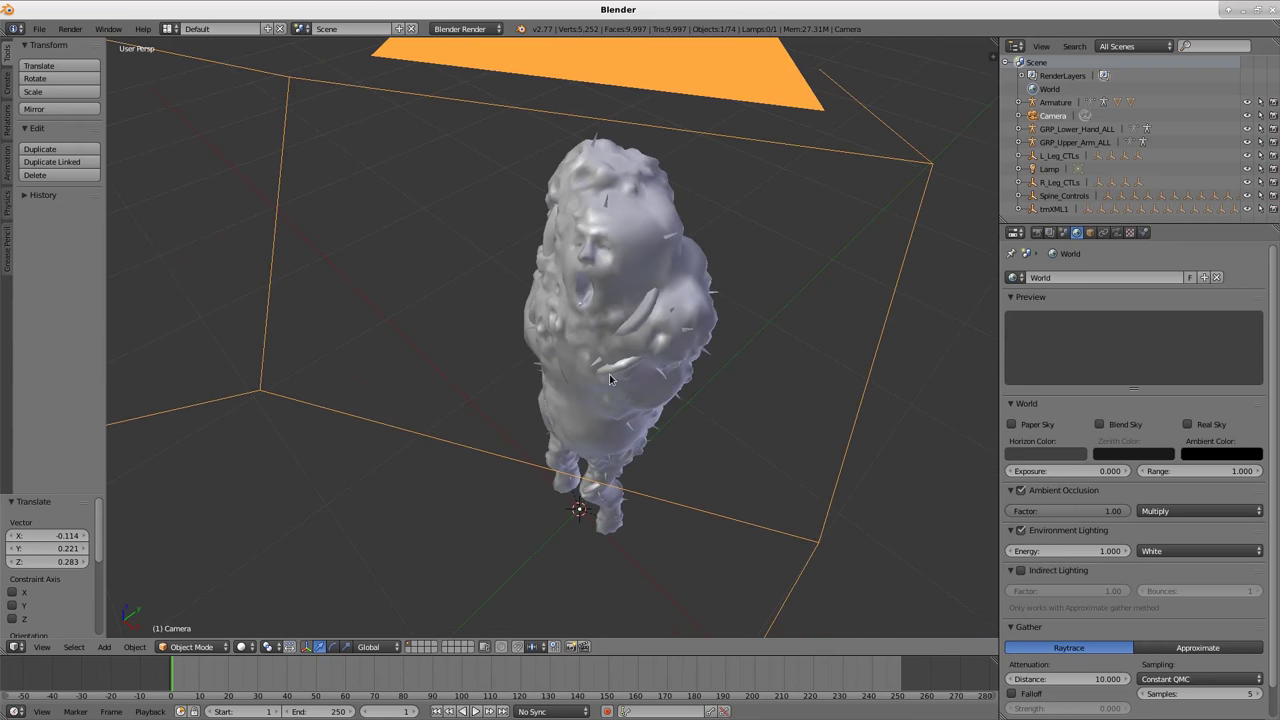